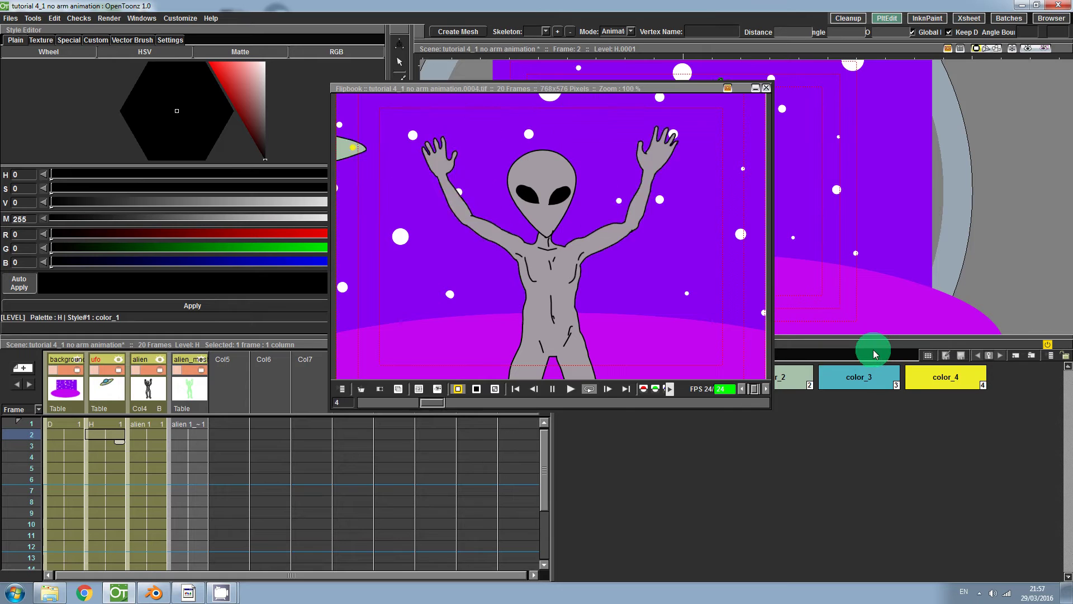
# Close the Flipbook window that shows the 20-frame alien-and-UFO render
pyautogui.click(767, 88)
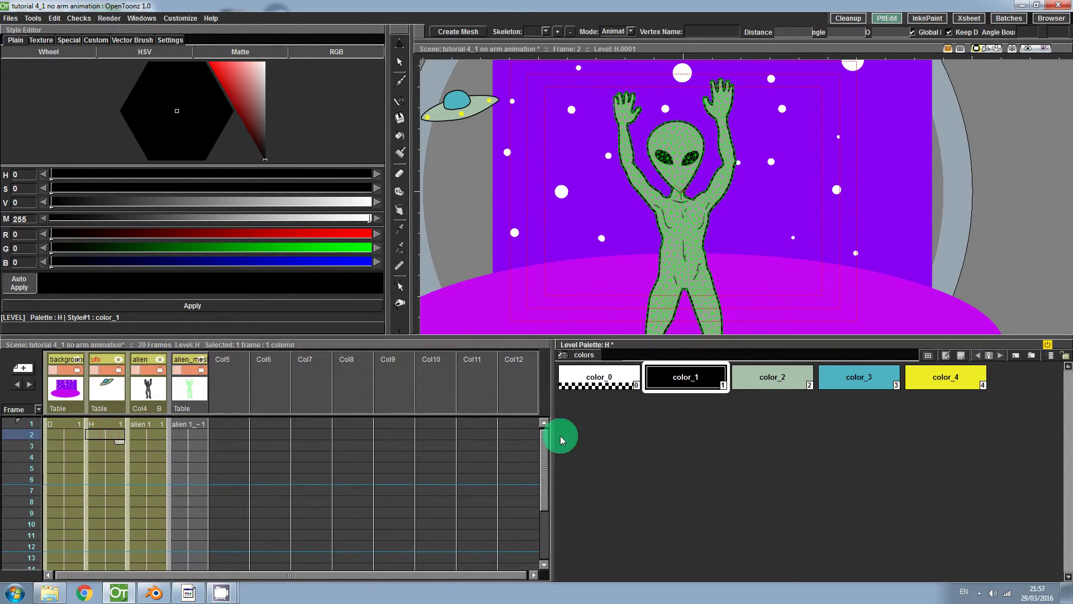
# In the Function Editor, delete the ufo's E/W, N/S, Rotation and Scale values for frames 1–20
pyautogui.moveTo(545, 446); pyautogui.dragTo(545, 499)
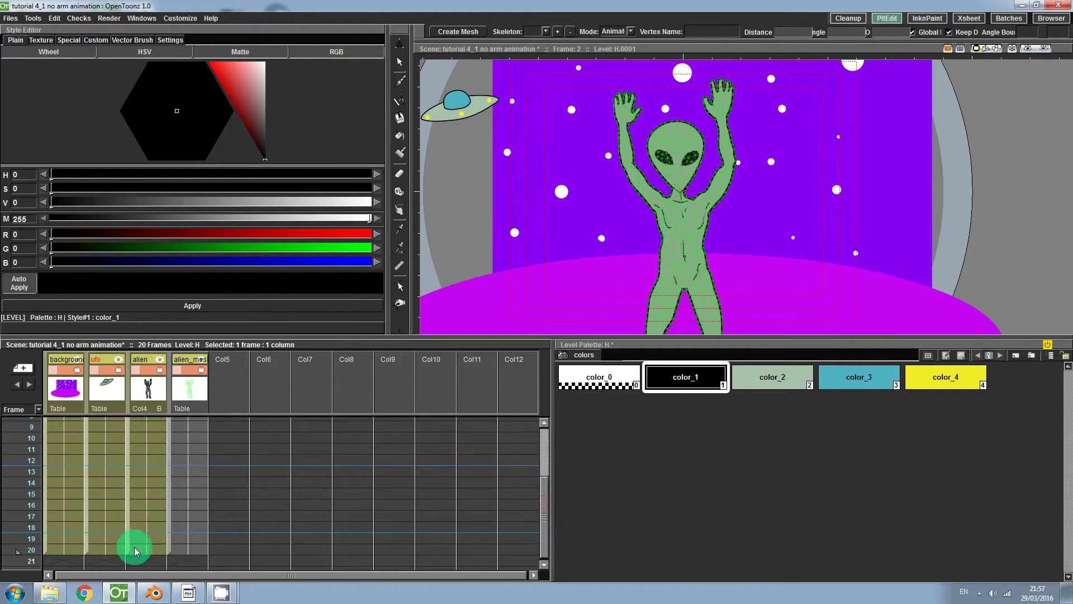
pyautogui.click(141, 18)
pyautogui.moveTo(183, 140)
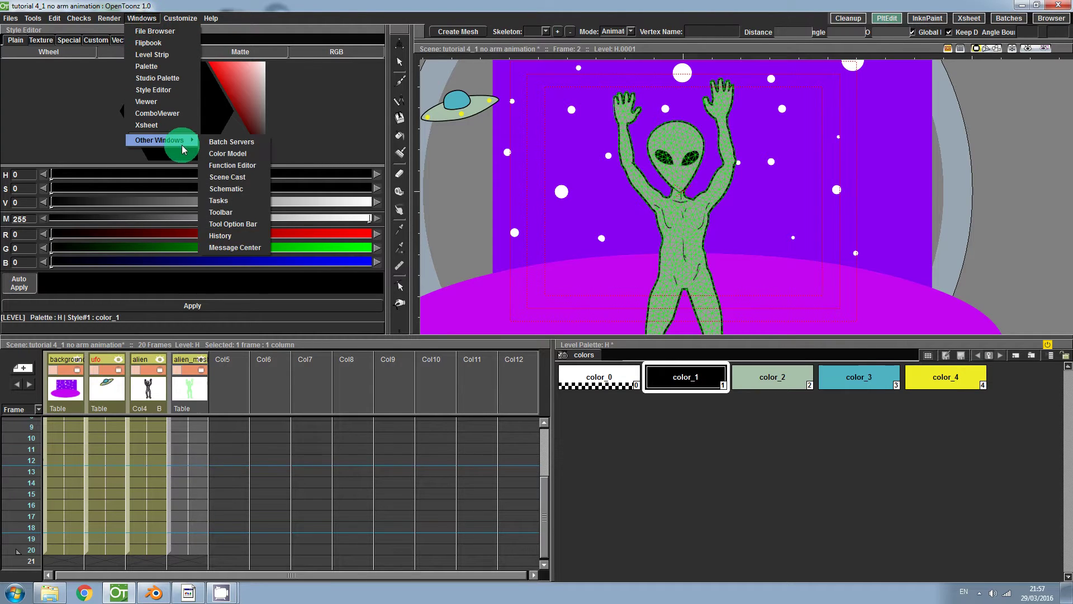
pyautogui.click(233, 166)
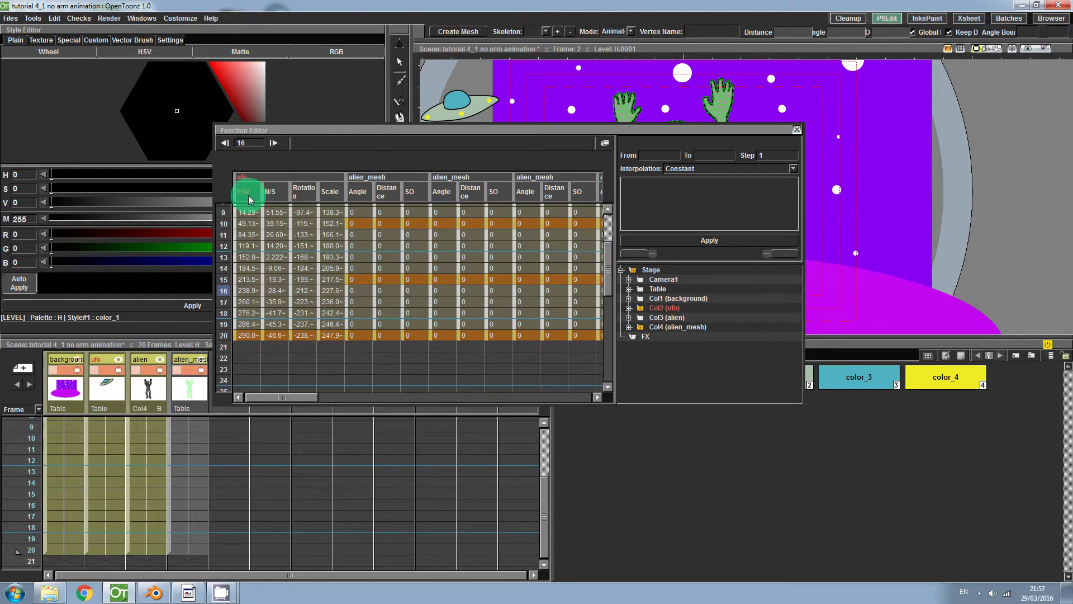
pyautogui.click(249, 199)
pyautogui.moveTo(606, 277); pyautogui.dragTo(605, 244)
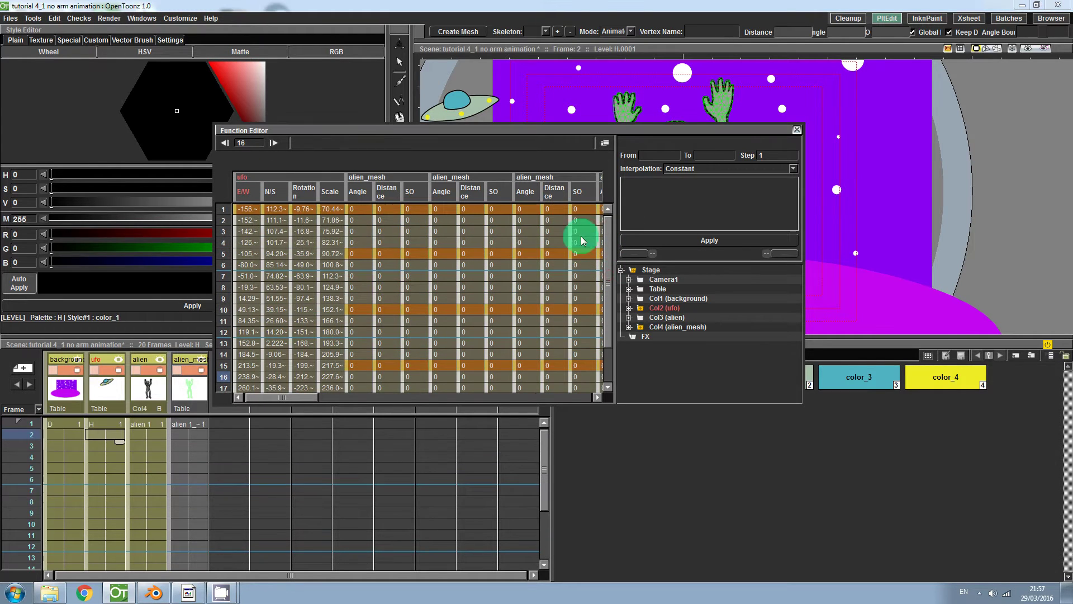
pyautogui.moveTo(244, 212); pyautogui.dragTo(331, 349)
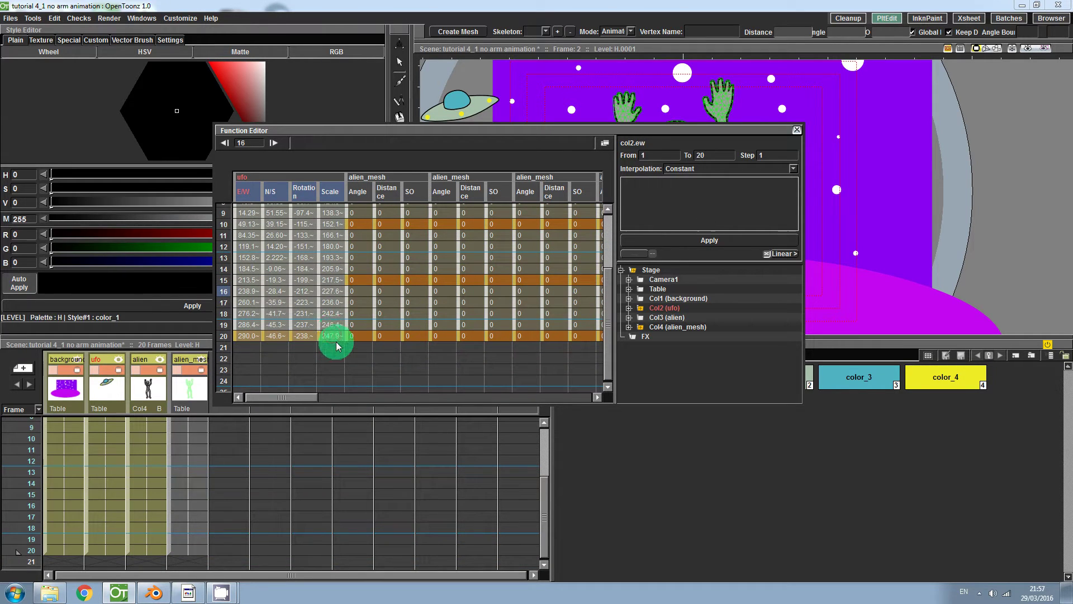
pyautogui.press('Delete')
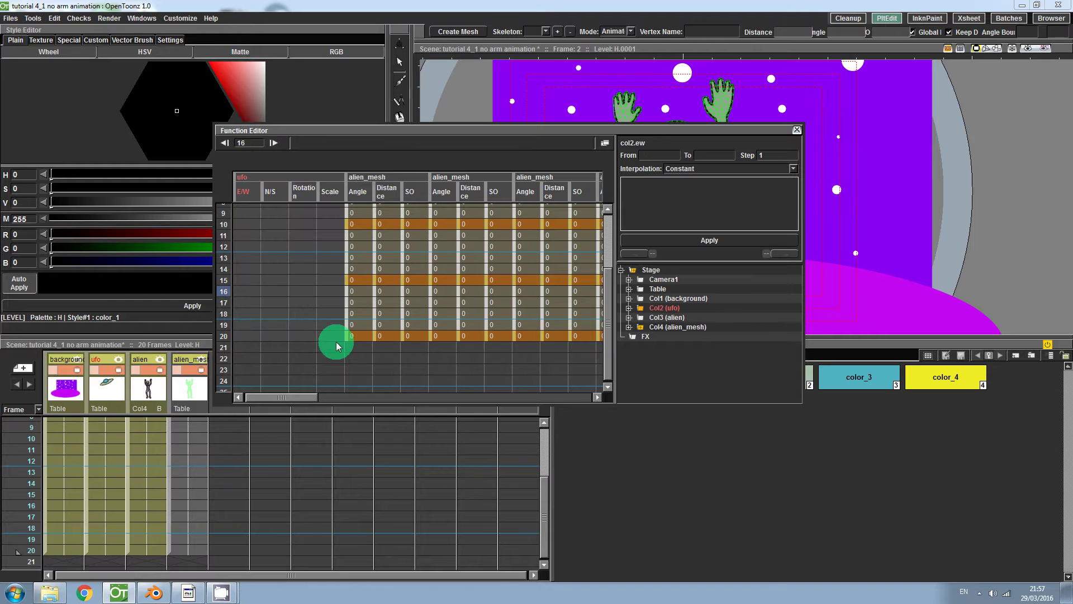
pyautogui.click(717, 381)
pyautogui.moveTo(608, 296); pyautogui.dragTo(610, 219)
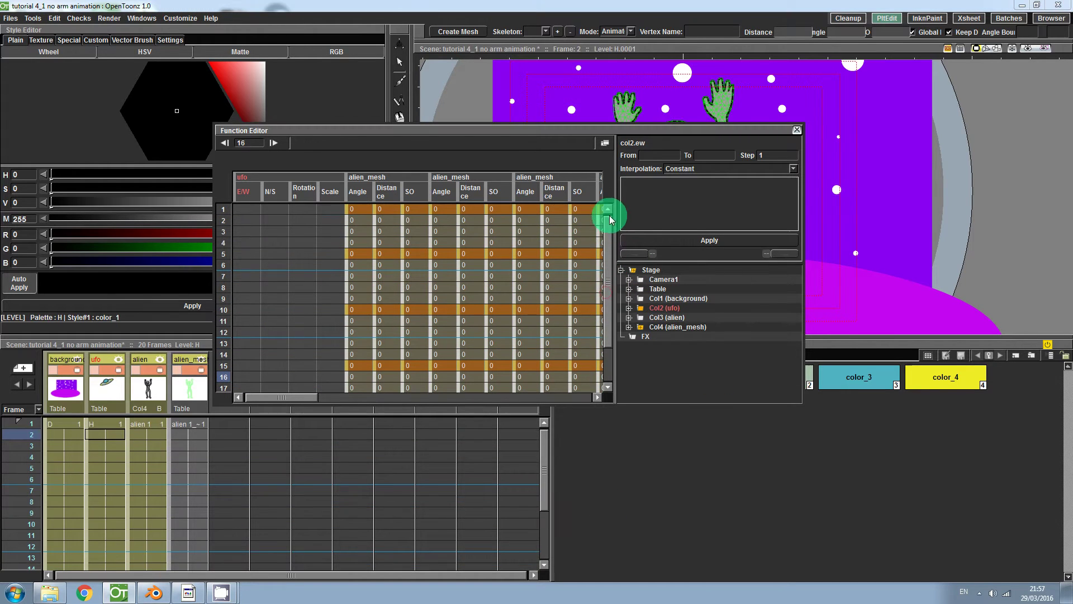
pyautogui.click(796, 130)
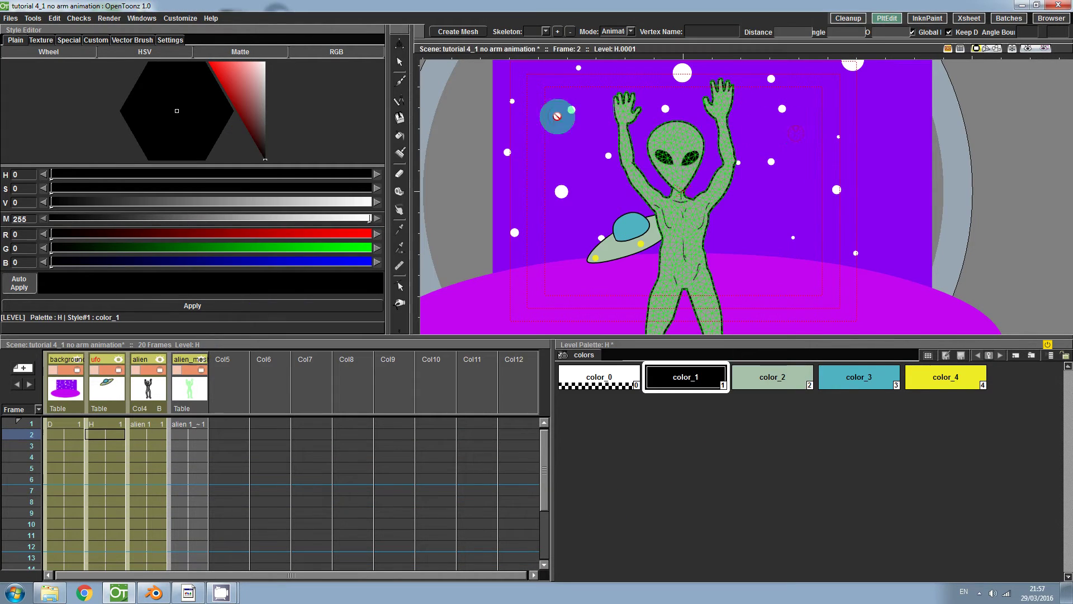
# Render all 20 frames and play the result on a loop in the flipbook
pyautogui.click(110, 18)
pyautogui.click(117, 92)
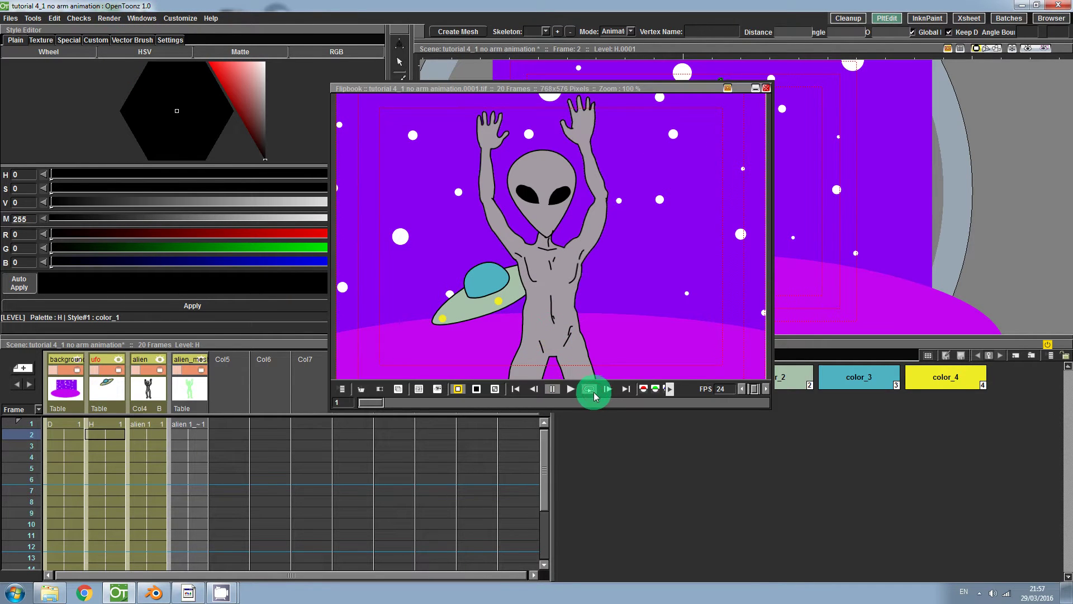
pyautogui.click(590, 389)
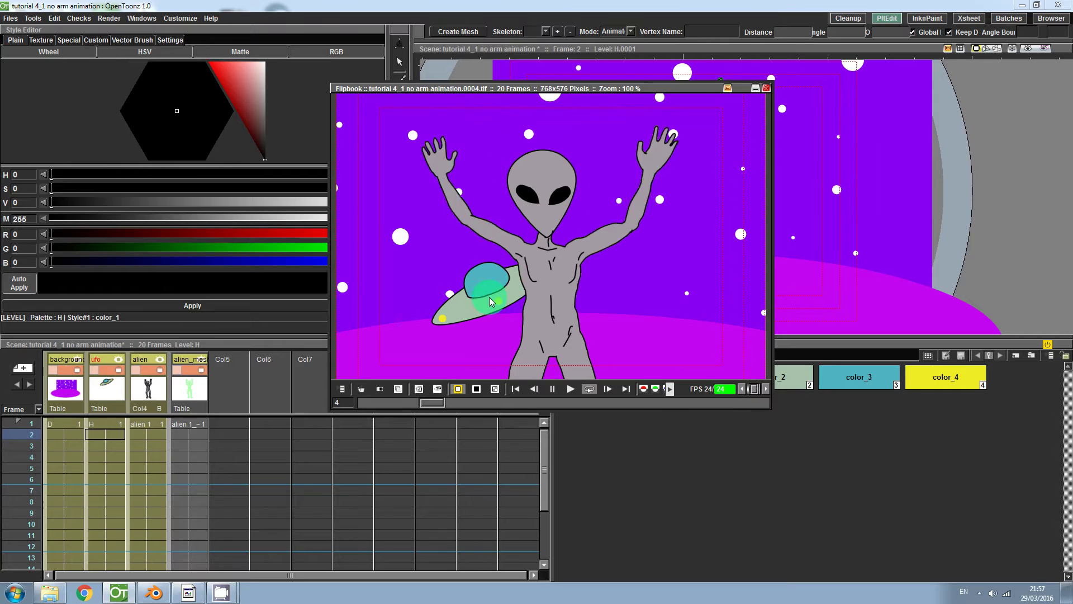
# Close the flipbook and clear the ufo column's cells from frame 2 to frame 20
pyautogui.click(766, 88)
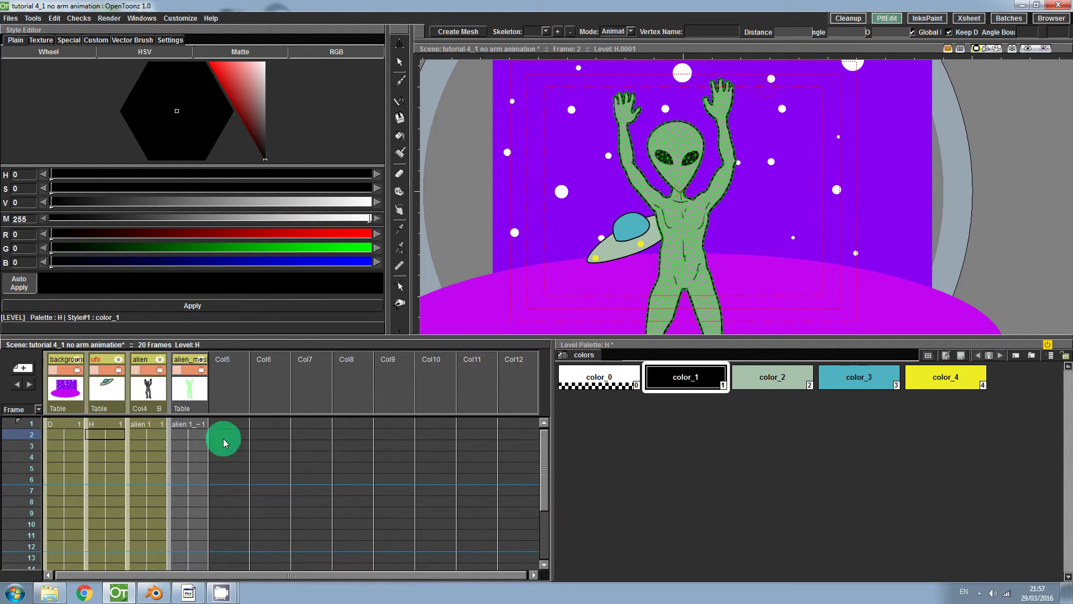
pyautogui.click(101, 442)
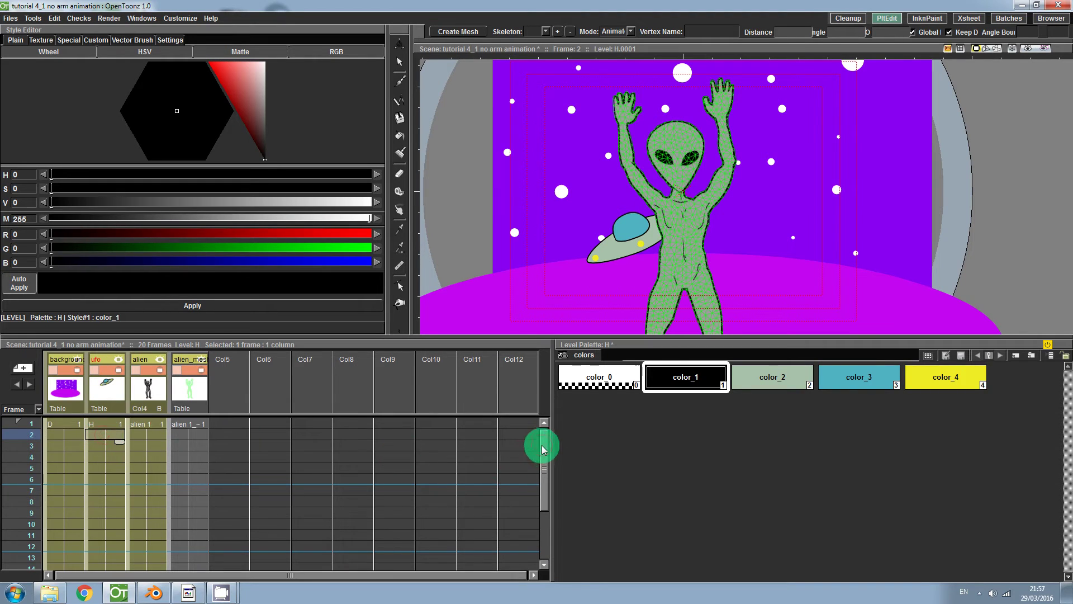
pyautogui.moveTo(542, 449); pyautogui.dragTo(545, 496)
pyautogui.keyDown('shift'); pyautogui.click(112, 553); pyautogui.keyUp('shift')
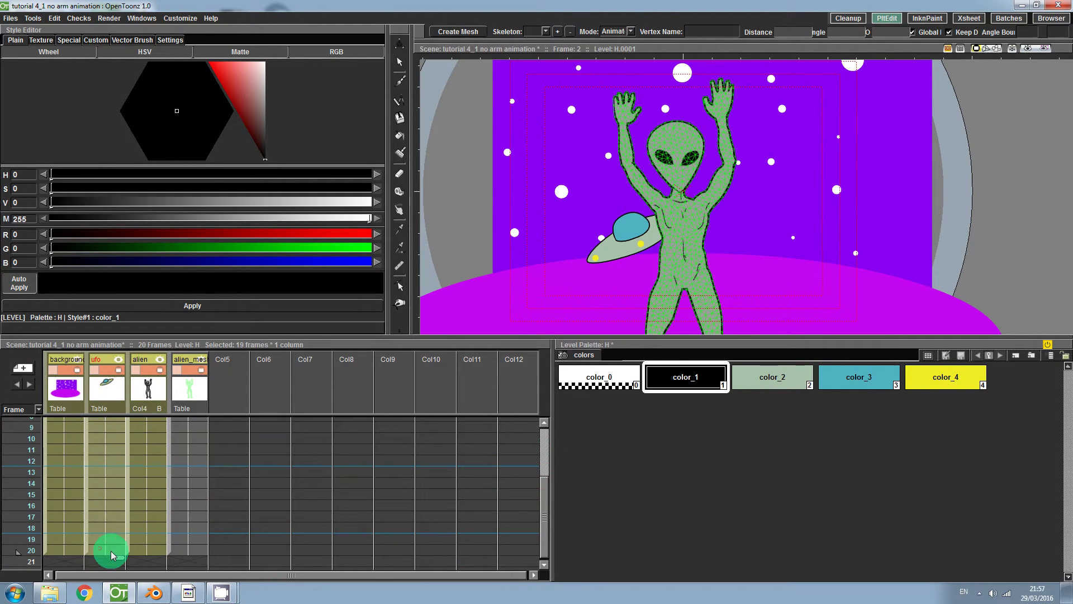
pyautogui.press('Delete')
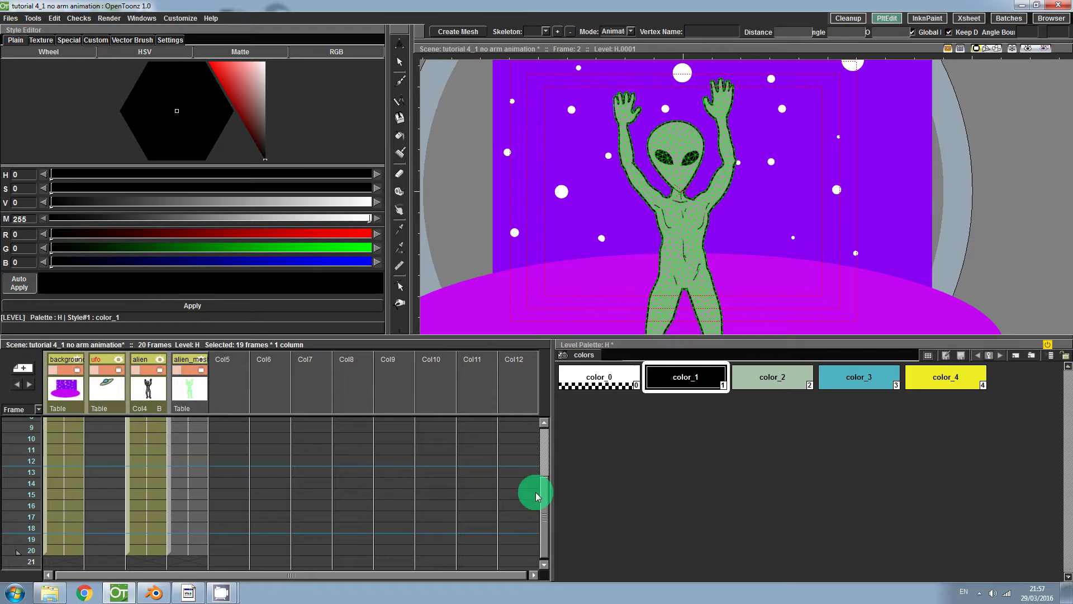
# Extend the ufo's frame 1 drawing down through all 20 frames
pyautogui.moveTo(547, 495); pyautogui.dragTo(548, 430)
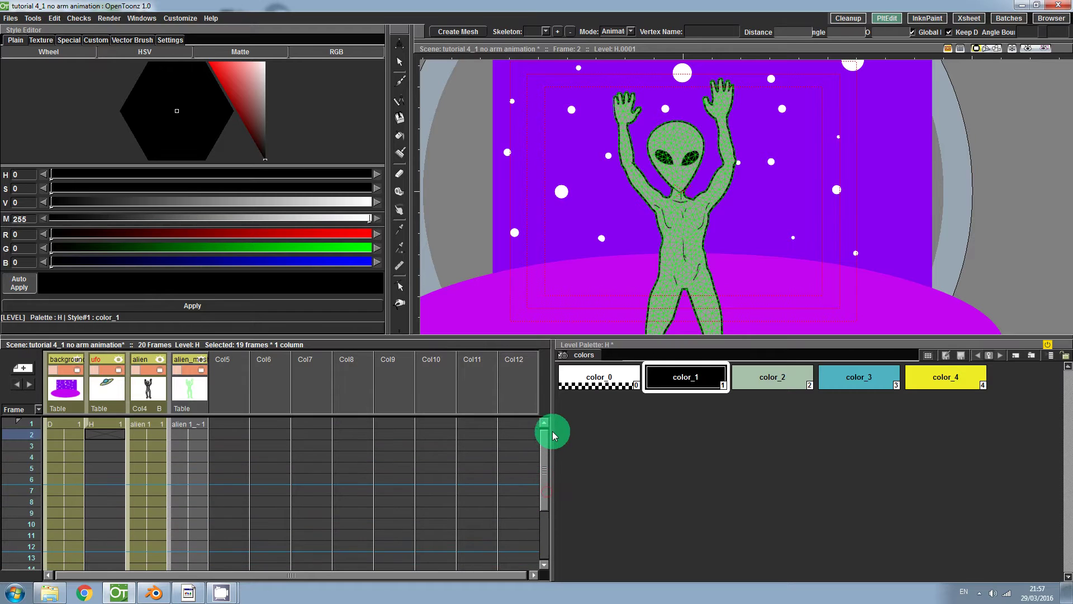
pyautogui.click(108, 427)
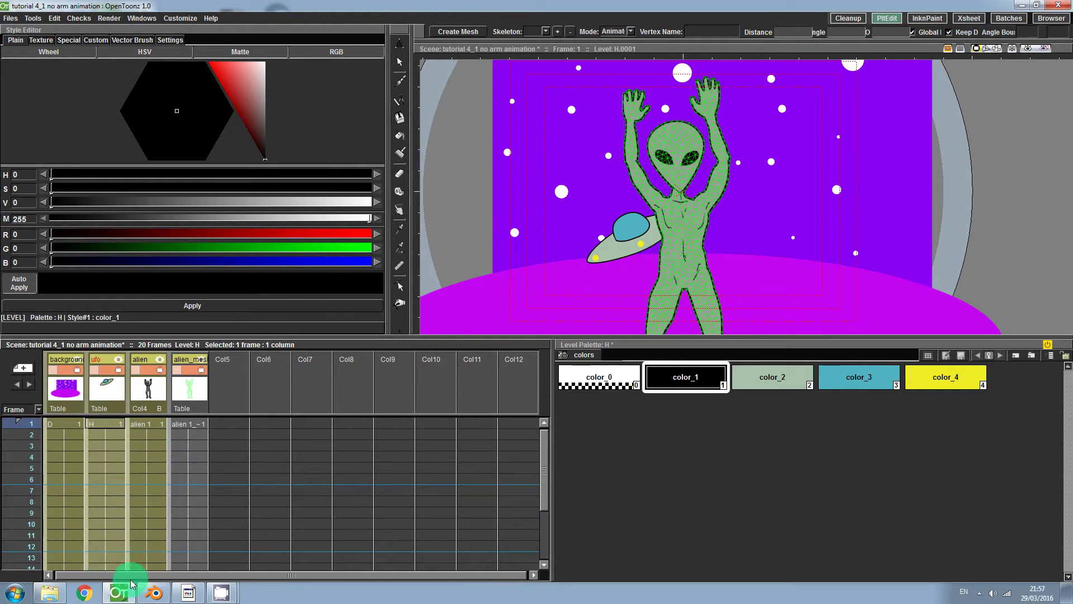
pyautogui.scroll(-5, 112, 522)
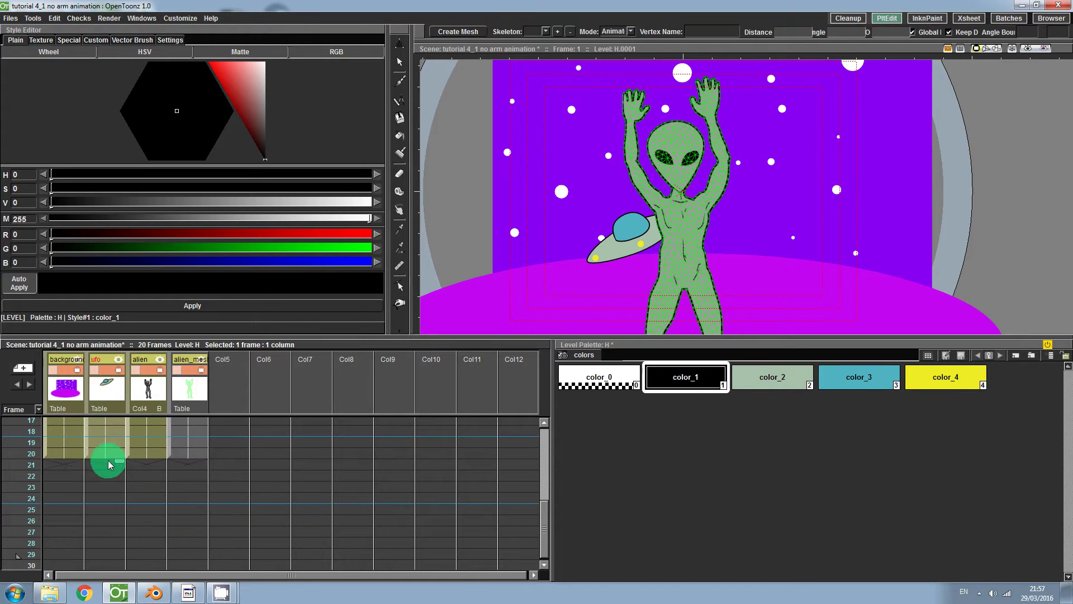
pyautogui.hotkey('ctrl', 'a')
pyautogui.moveTo(546, 506); pyautogui.dragTo(554, 406)
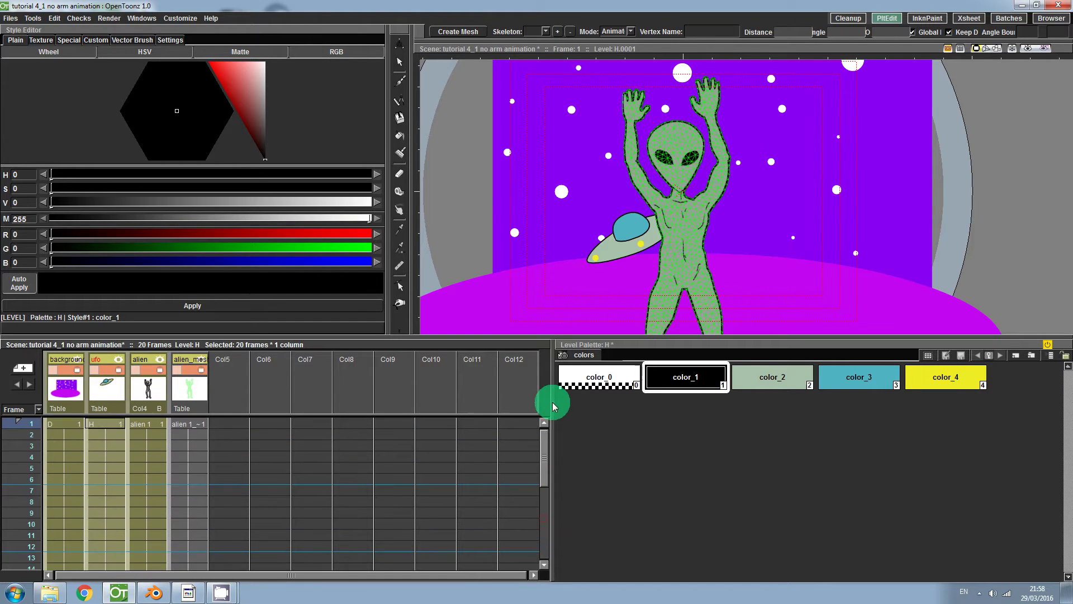
# Move the ufo's pivot centre onto its dome (−87.66 mm E/W, −26.92 mm N/S), briefly testing rotation
pyautogui.click(400, 45)
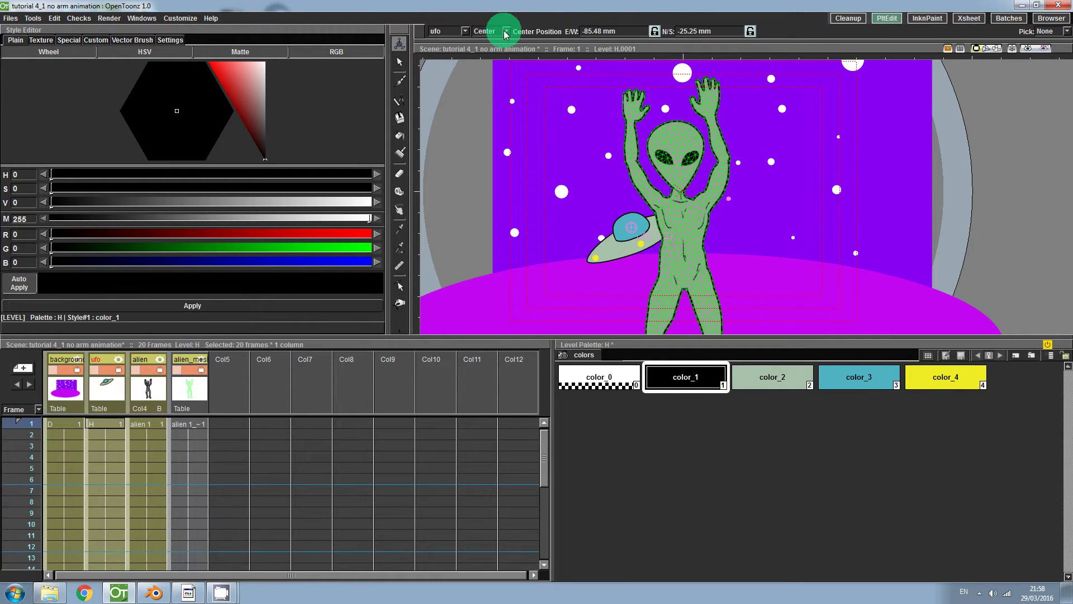
pyautogui.click(538, 103)
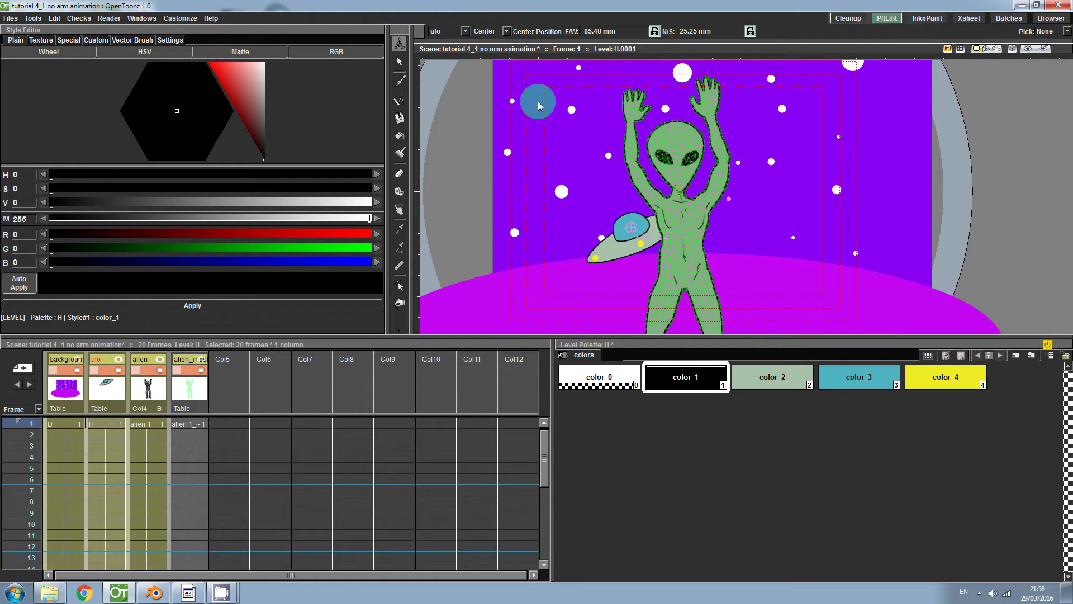
pyautogui.moveTo(707, 210); pyautogui.dragTo(765, 201)
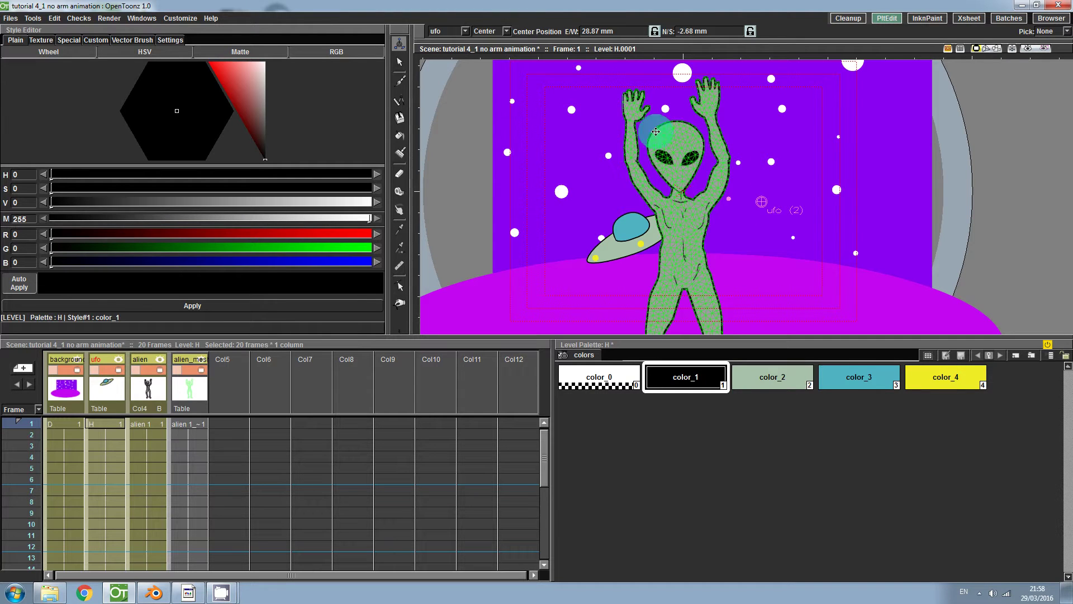
pyautogui.click(530, 35)
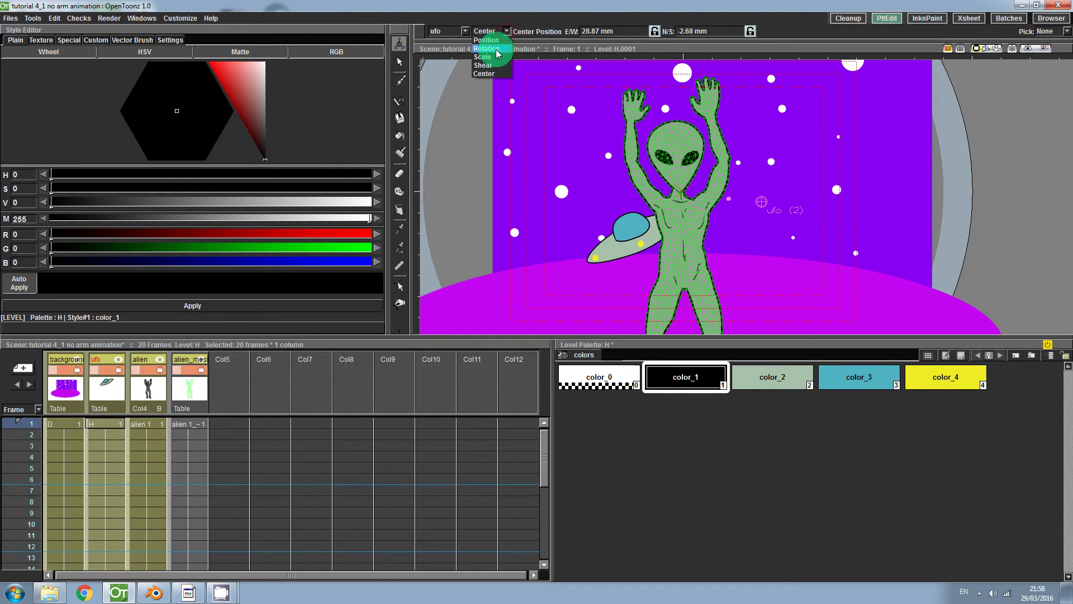
pyautogui.click(496, 51)
pyautogui.moveTo(614, 221)
pyautogui.mouseDown()
pyautogui.moveTo(618, 240)
pyautogui.moveTo(827, 313)
pyautogui.moveTo(669, 309)
pyautogui.moveTo(593, 221)
pyautogui.moveTo(614, 235)
pyautogui.mouseUp()
pyautogui.click(532, 37)
pyautogui.click(484, 52)
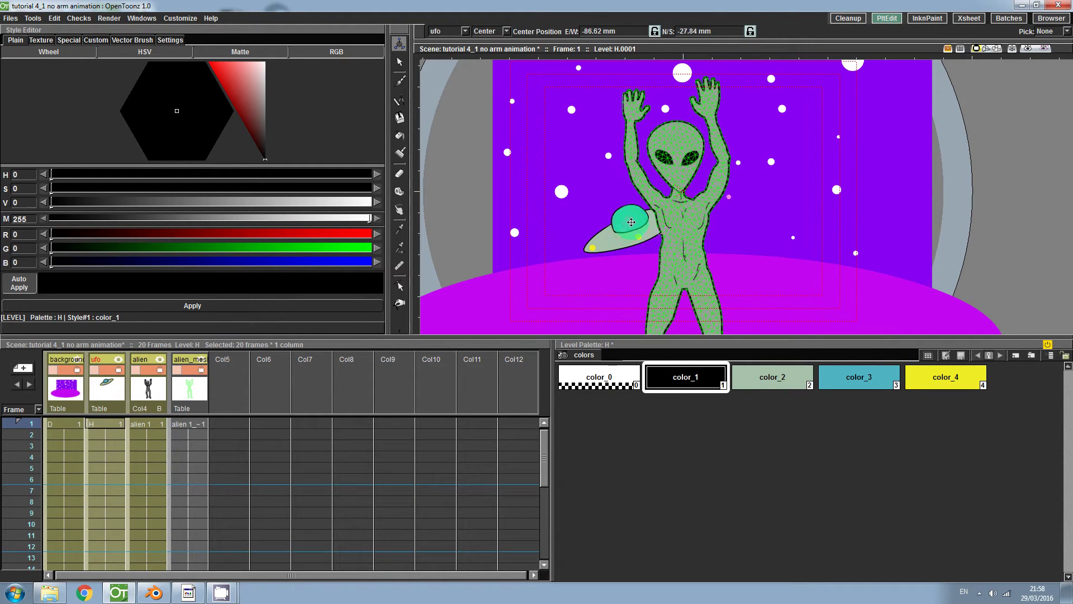
pyautogui.moveTo(629, 222); pyautogui.dragTo(627, 222)
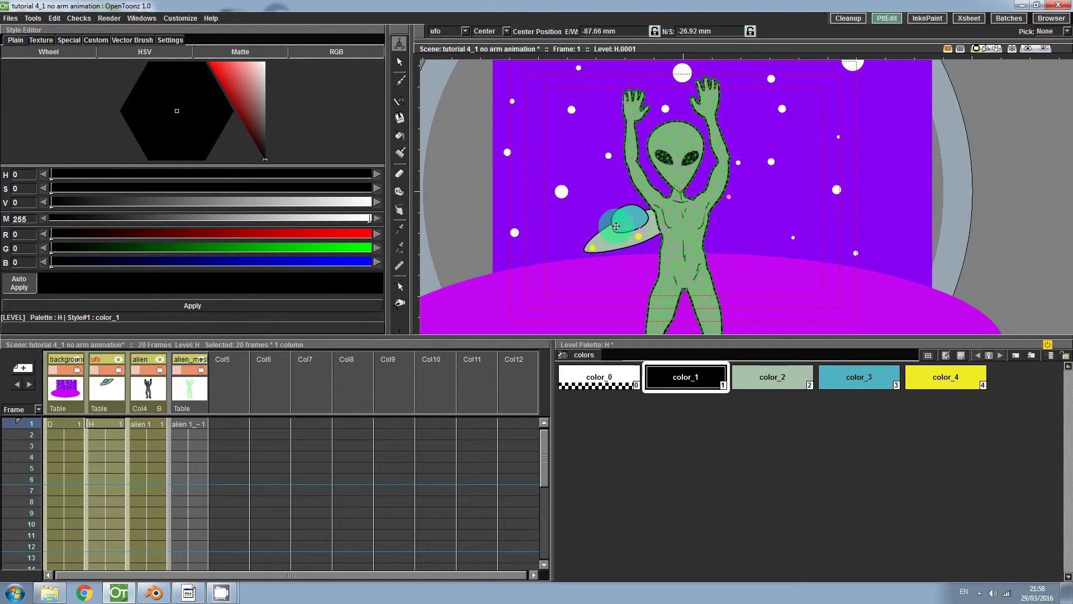
# In Position mode, move the UFO to the scene's top-left corner at frame 1 and save
pyautogui.click(515, 31)
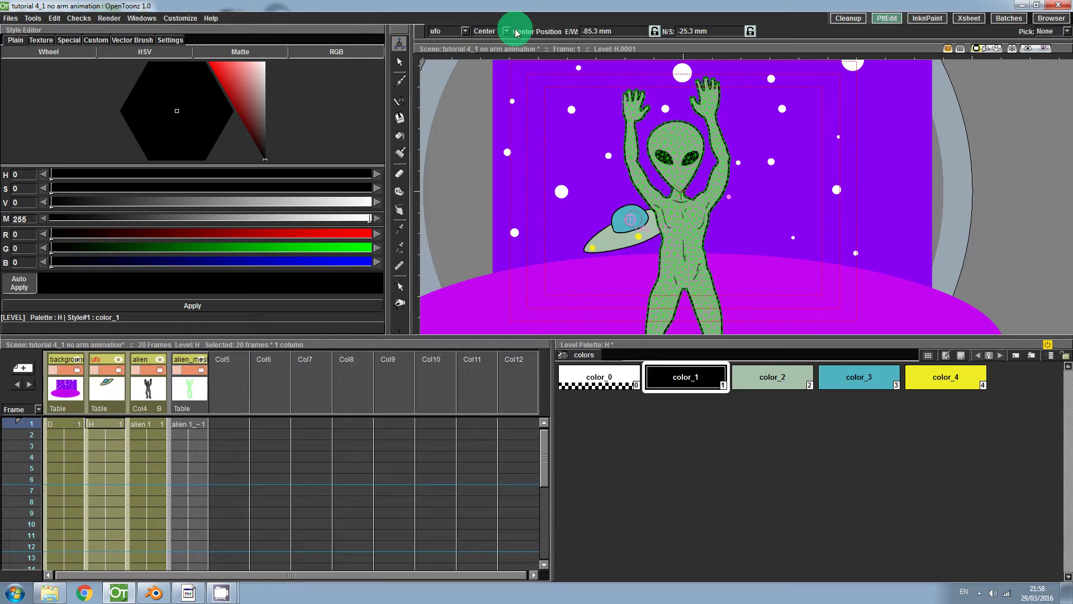
pyautogui.click(496, 42)
pyautogui.click(617, 243)
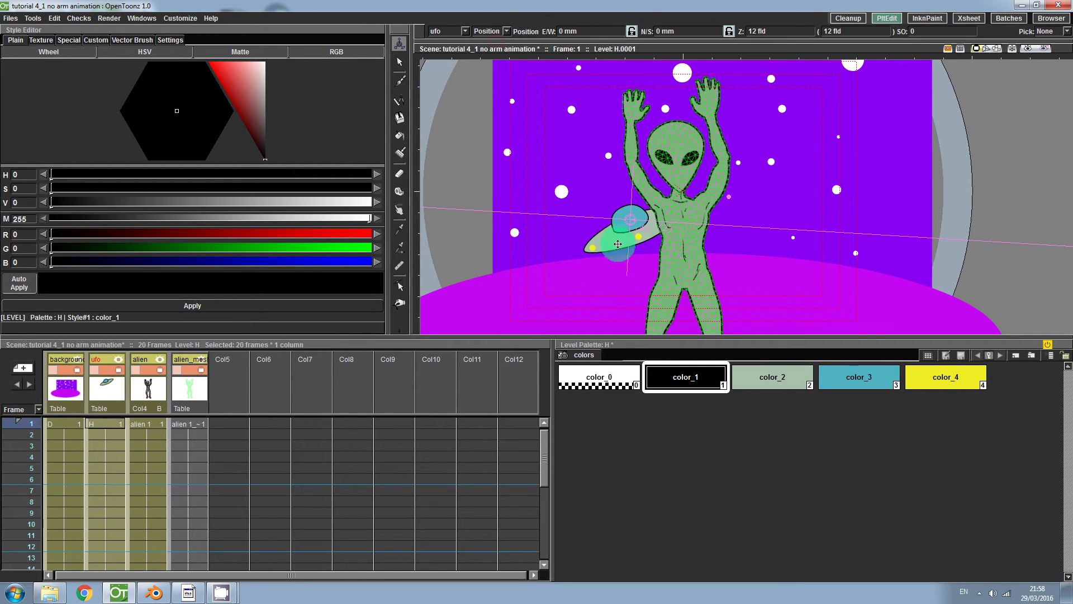
pyautogui.click(139, 414)
pyautogui.click(105, 427)
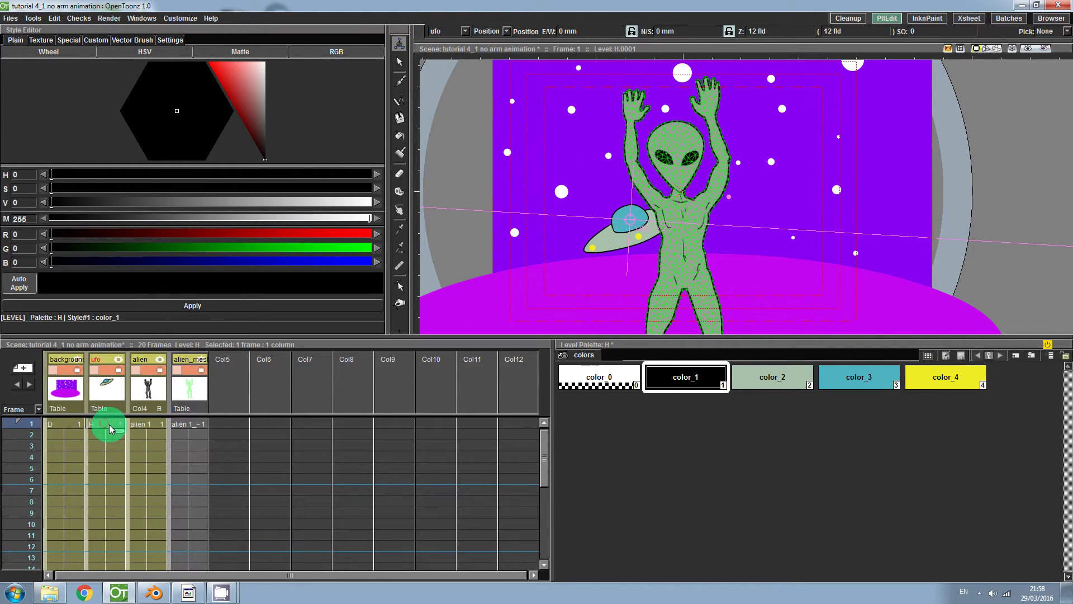
pyautogui.click(601, 211)
pyautogui.moveTo(630, 220); pyautogui.dragTo(428, 87)
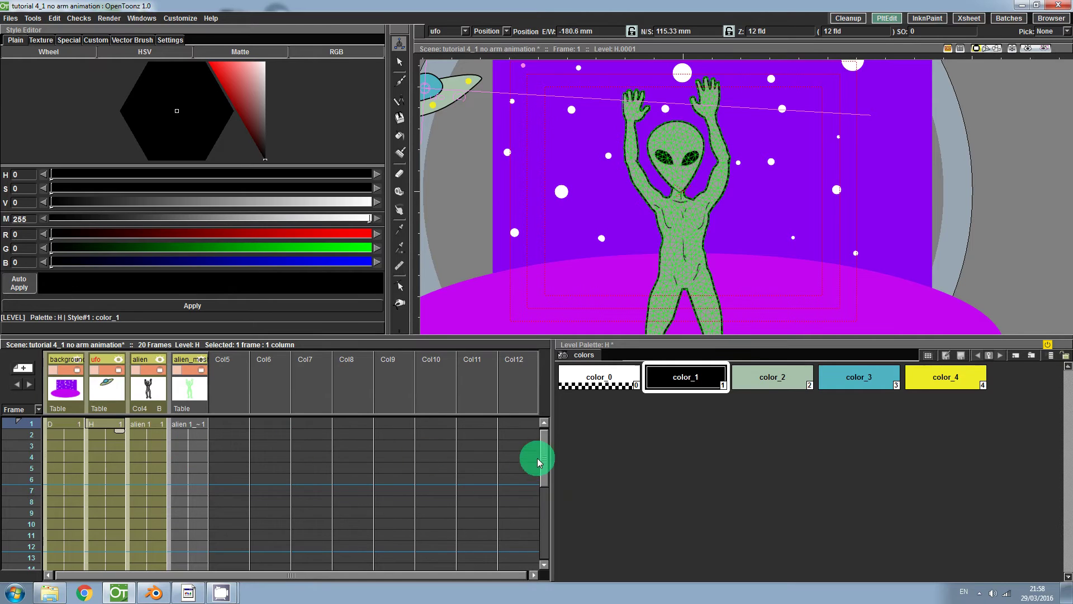
pyautogui.hotkey('ctrl', 's')
# Move the UFO to the lower right at frame 20 and scrub back to check
pyautogui.moveTo(539, 462); pyautogui.dragTo(259, 492)
pyautogui.click(111, 489)
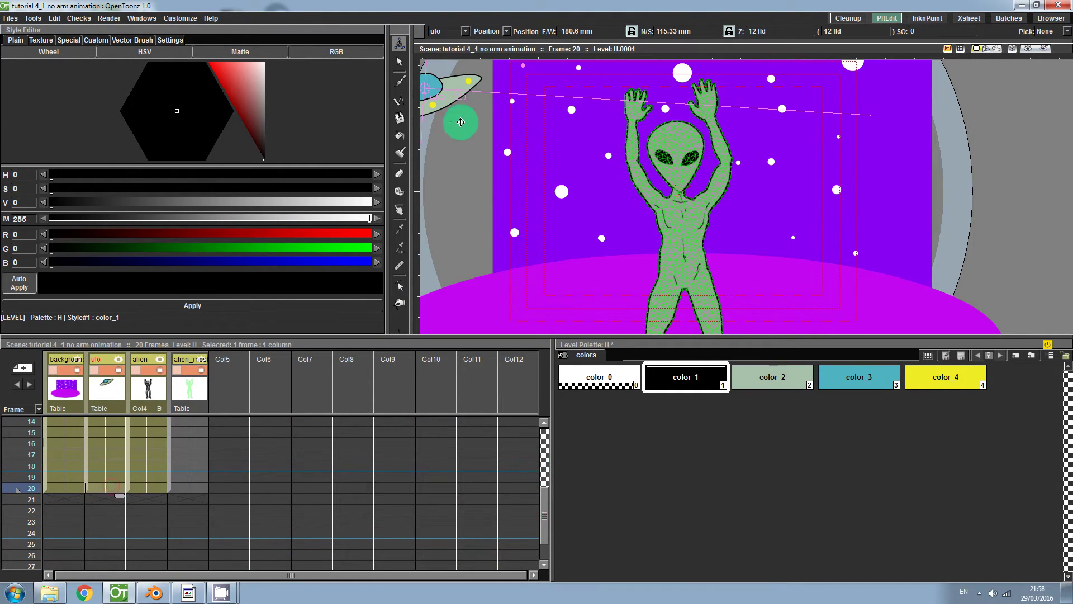
pyautogui.moveTo(426, 87); pyautogui.dragTo(1016, 257)
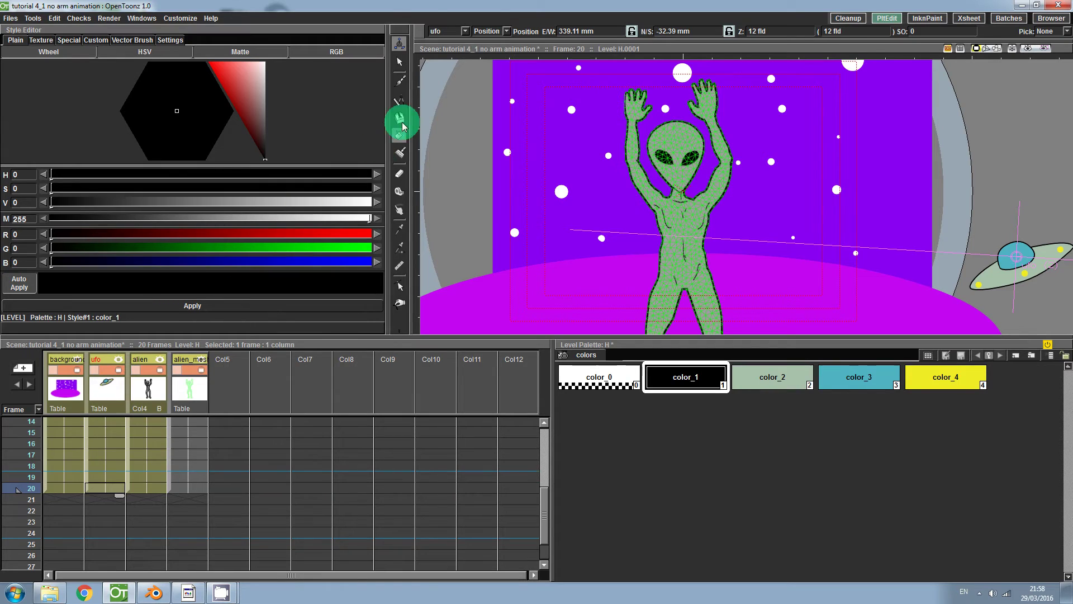
pyautogui.moveTo(119, 494); pyautogui.dragTo(128, 430)
# Scrub the ufo column's early frames to check the flight path, then return to frame 1
pyautogui.moveTo(545, 504); pyautogui.dragTo(545, 443)
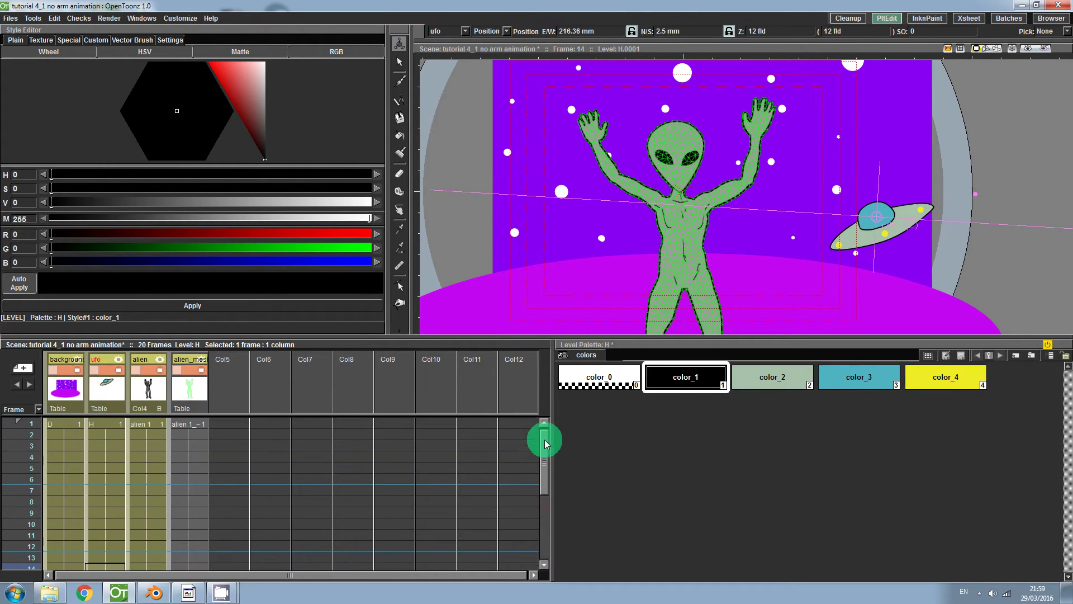
pyautogui.moveTo(104, 506); pyautogui.dragTo(119, 535)
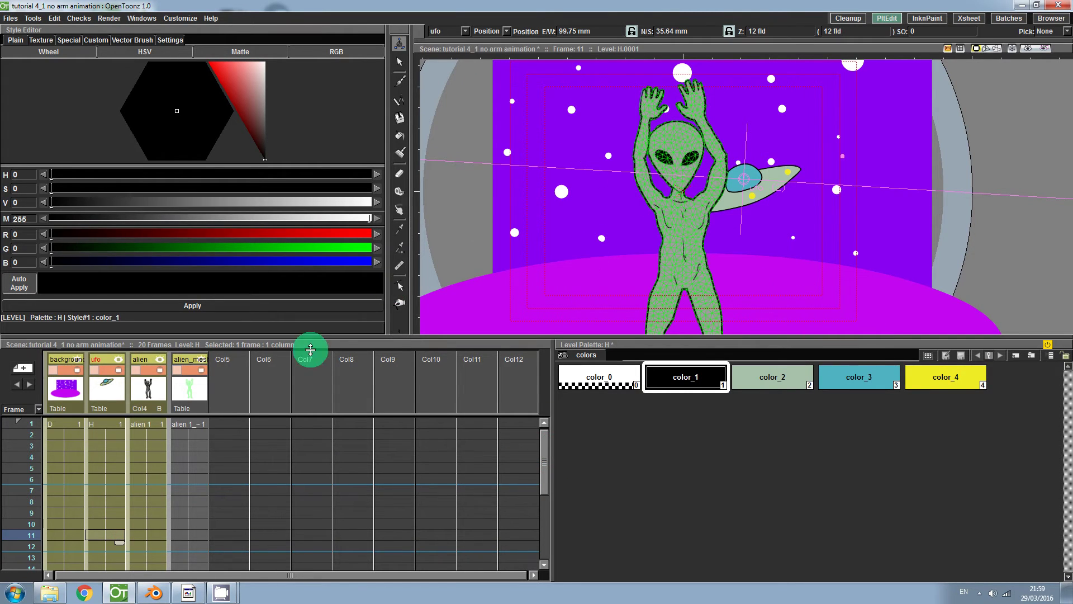
pyautogui.click(103, 428)
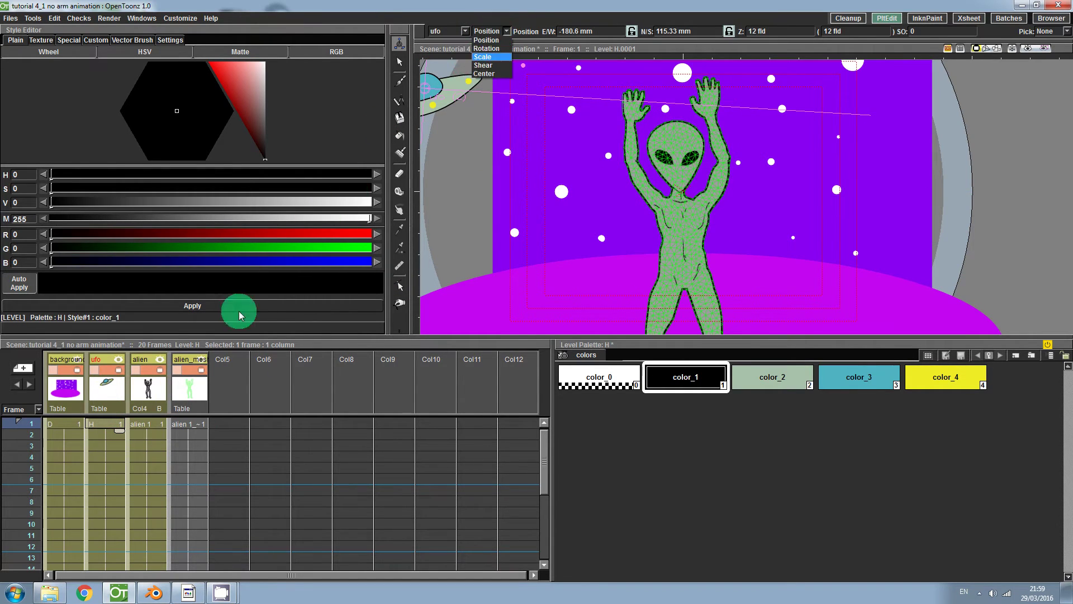
# In Rotation mode, spin the UFO upside down to −215.72° at frame 20
pyautogui.click(507, 32)
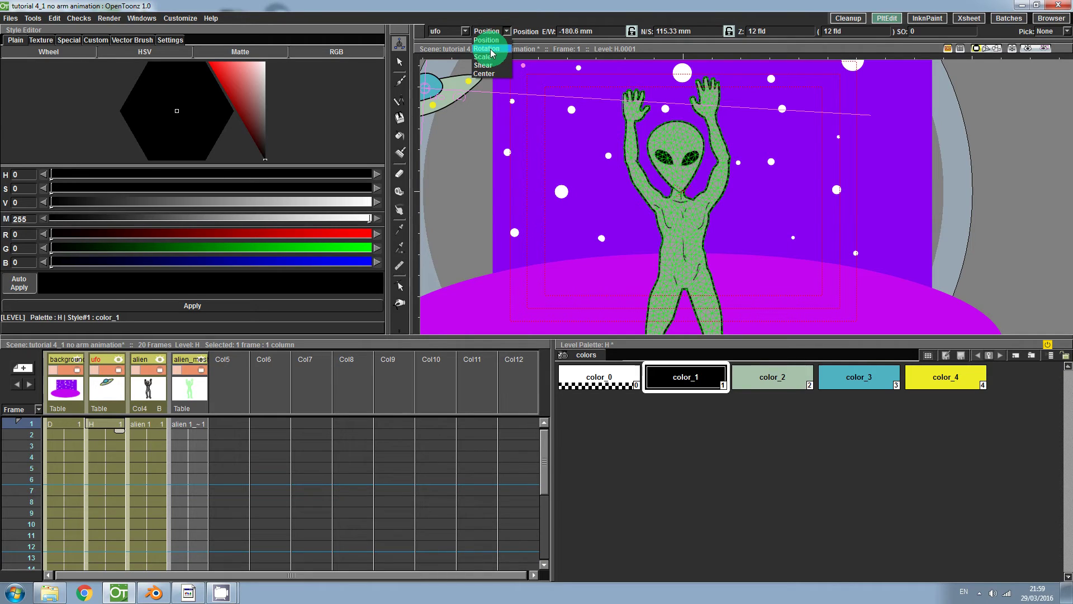
pyautogui.click(492, 48)
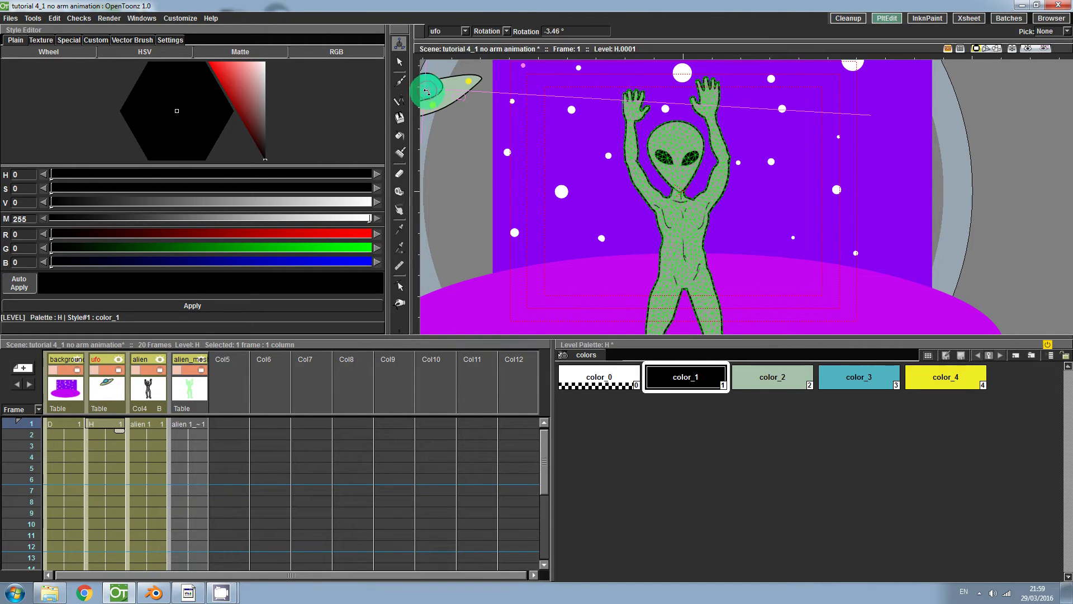
pyautogui.click(162, 429)
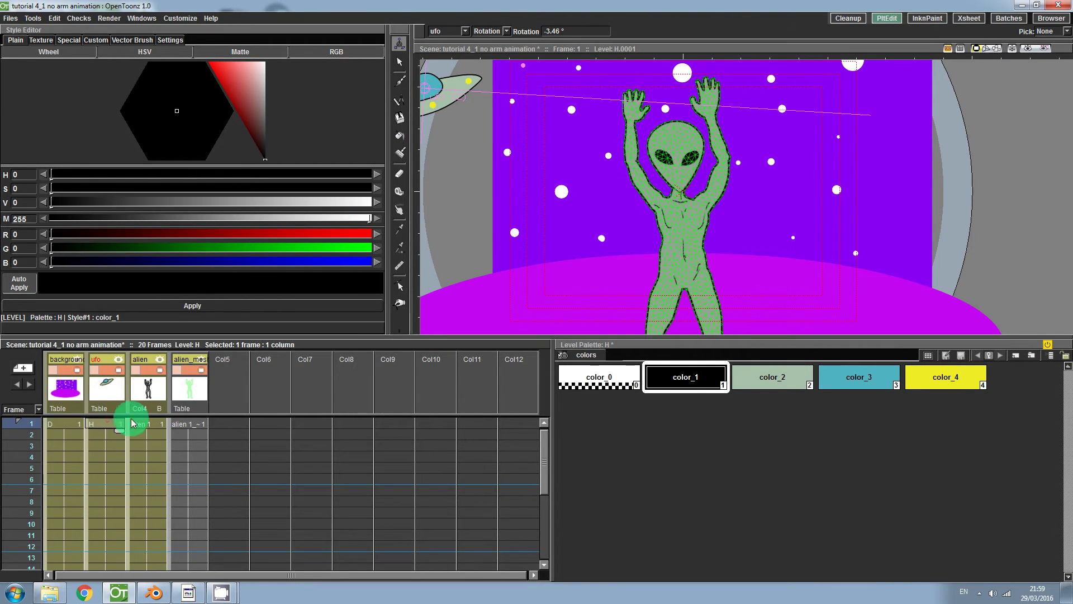
pyautogui.moveTo(544, 457); pyautogui.dragTo(544, 506)
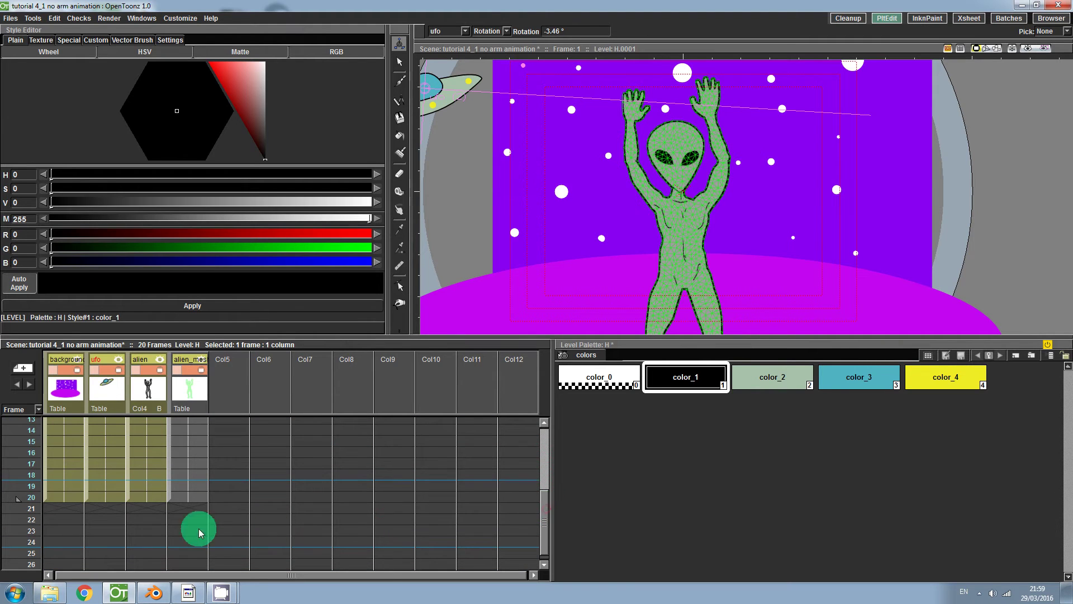
pyautogui.click(112, 503)
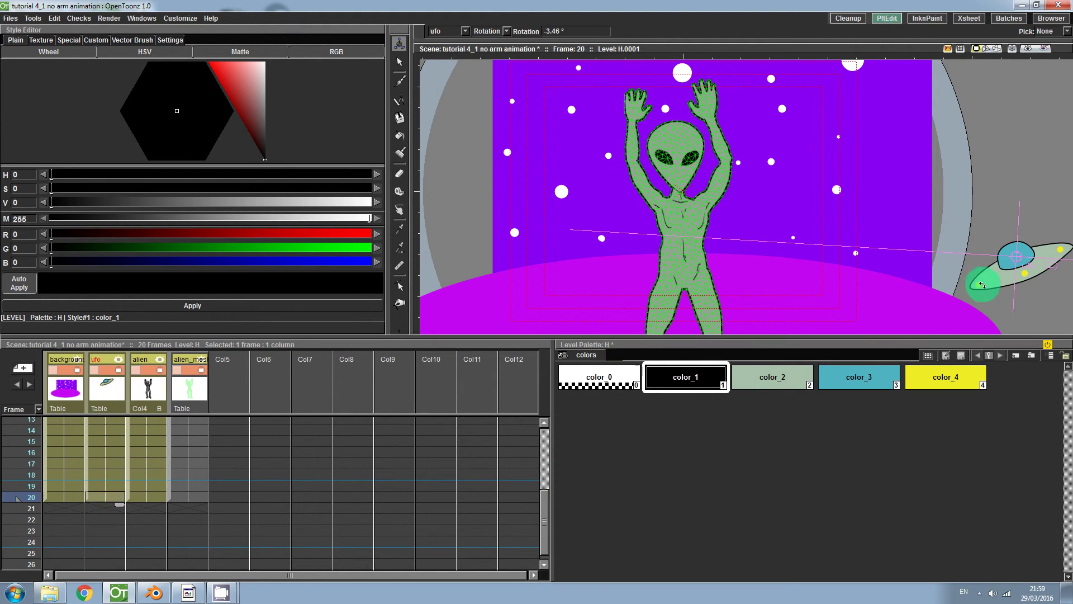
pyautogui.moveTo(979, 286); pyautogui.dragTo(567, 410)
# Scrub back from frame 15 to frame 1 to review the spin
pyautogui.click(105, 462)
pyautogui.click(105, 442)
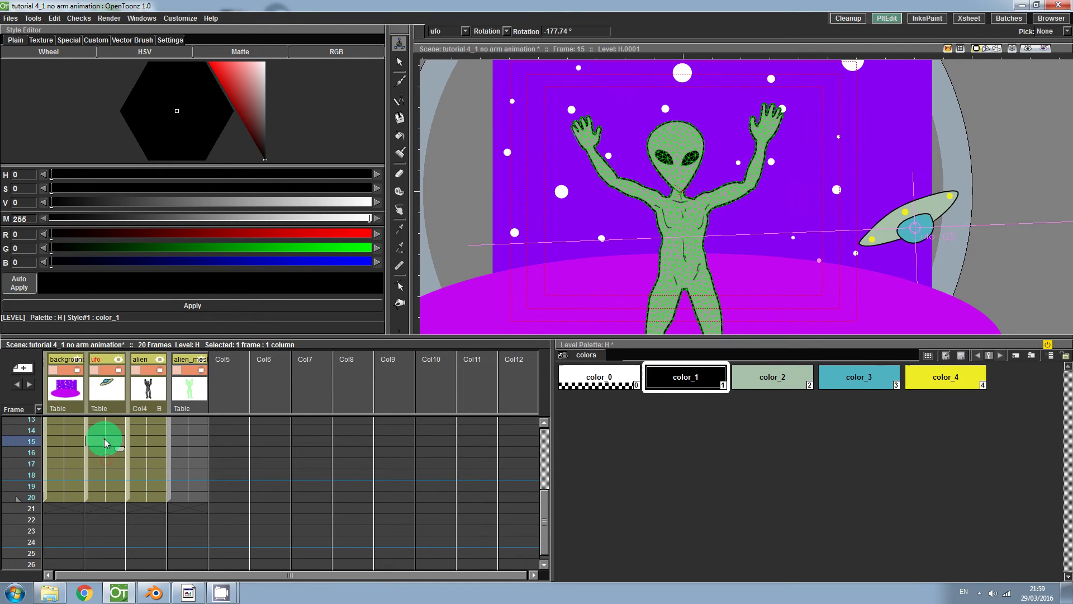
pyautogui.moveTo(544, 508); pyautogui.dragTo(540, 446)
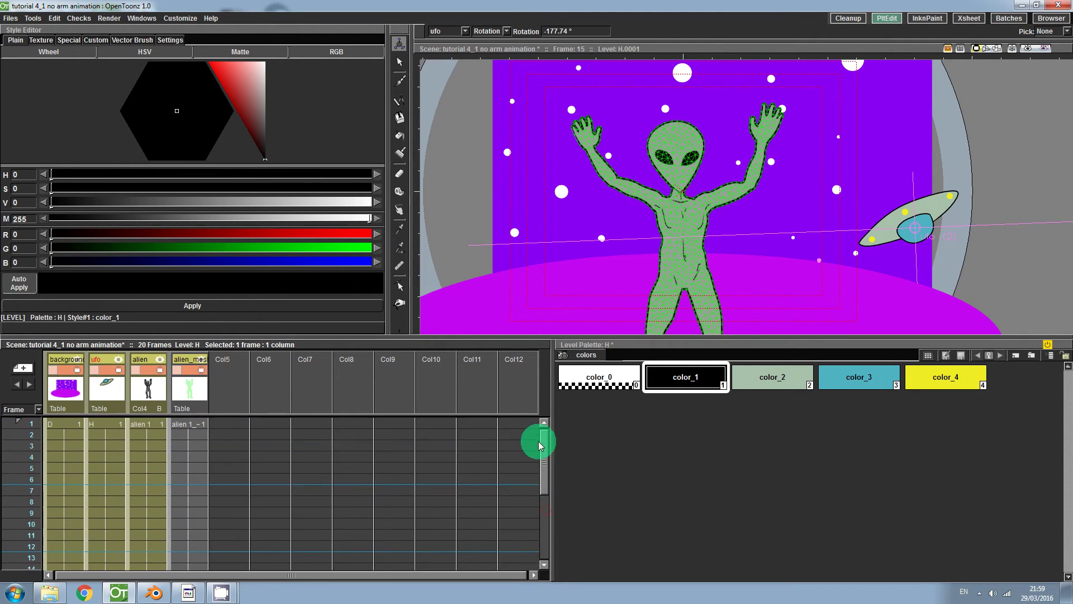
pyautogui.moveTo(102, 492); pyautogui.dragTo(102, 424)
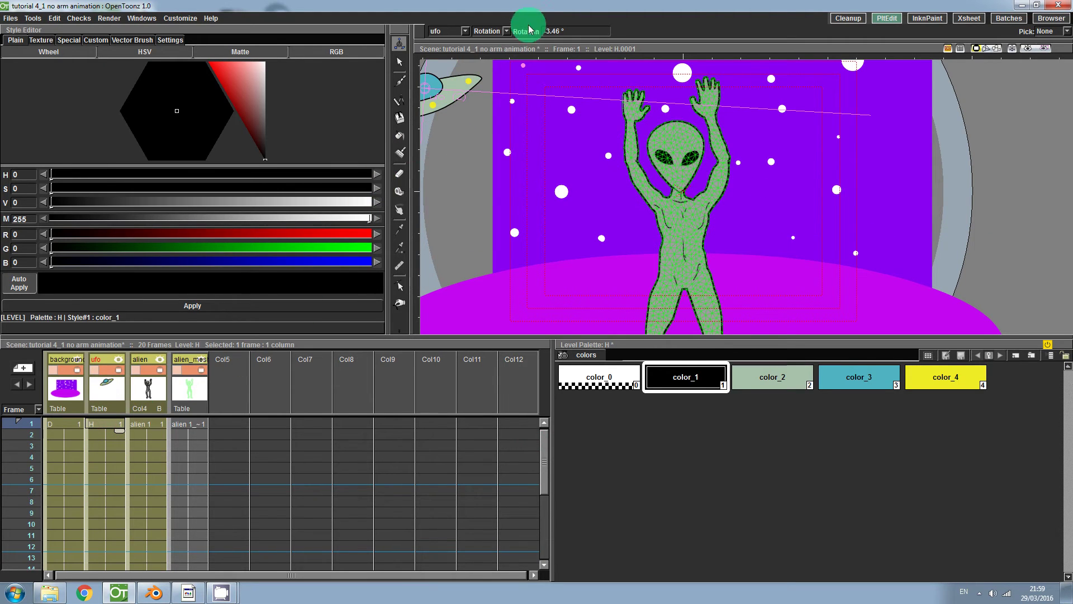
# In Scale mode, size the UFO to 86.19% at frame 1 and about 218% at frame 20
pyautogui.click(497, 57)
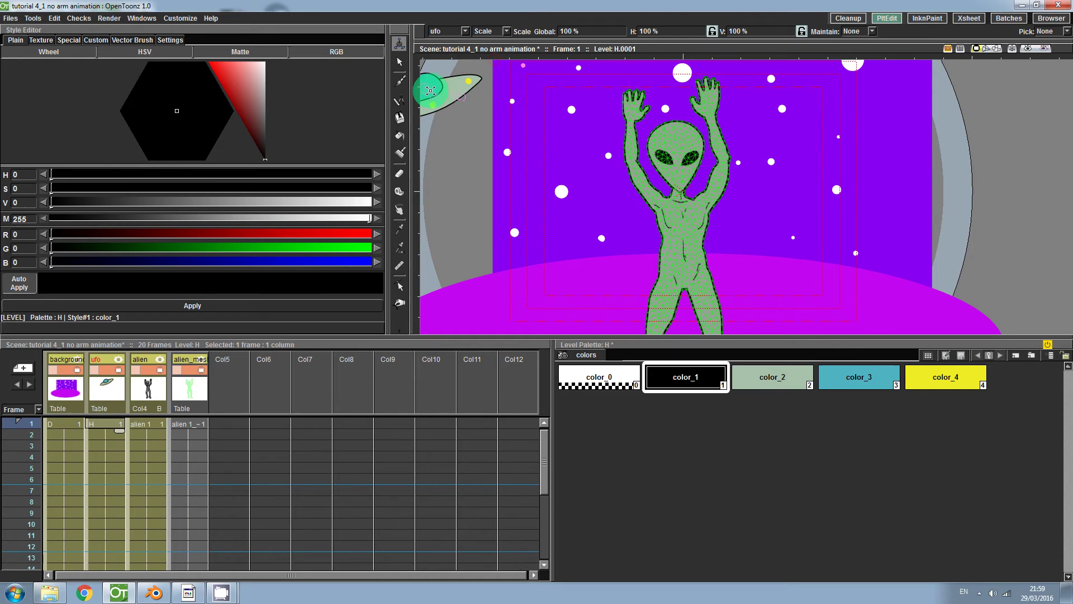
pyautogui.moveTo(433, 95); pyautogui.dragTo(434, 88)
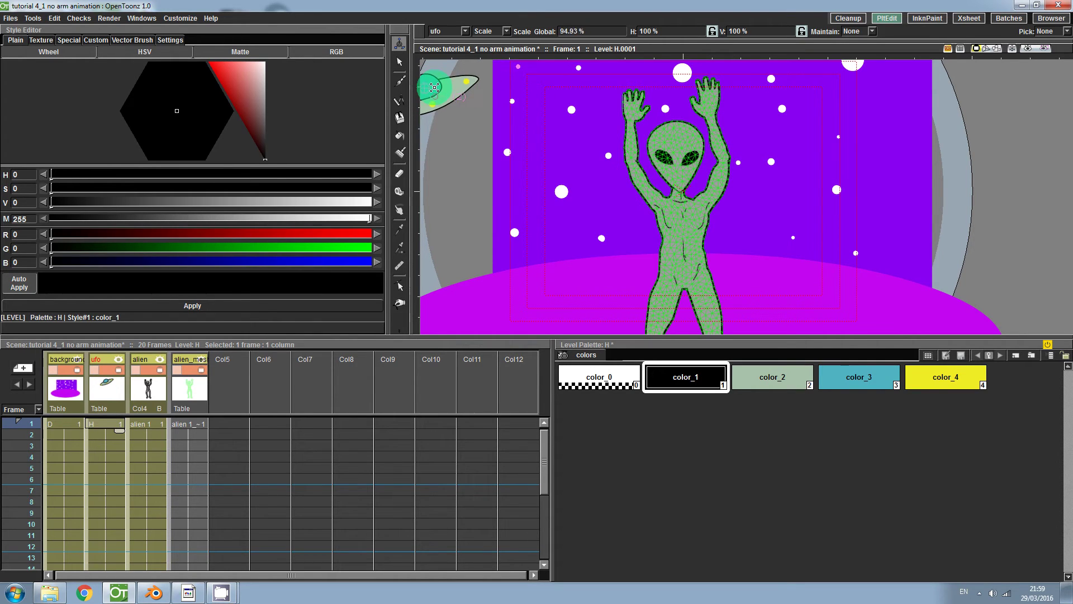
pyautogui.click(104, 435)
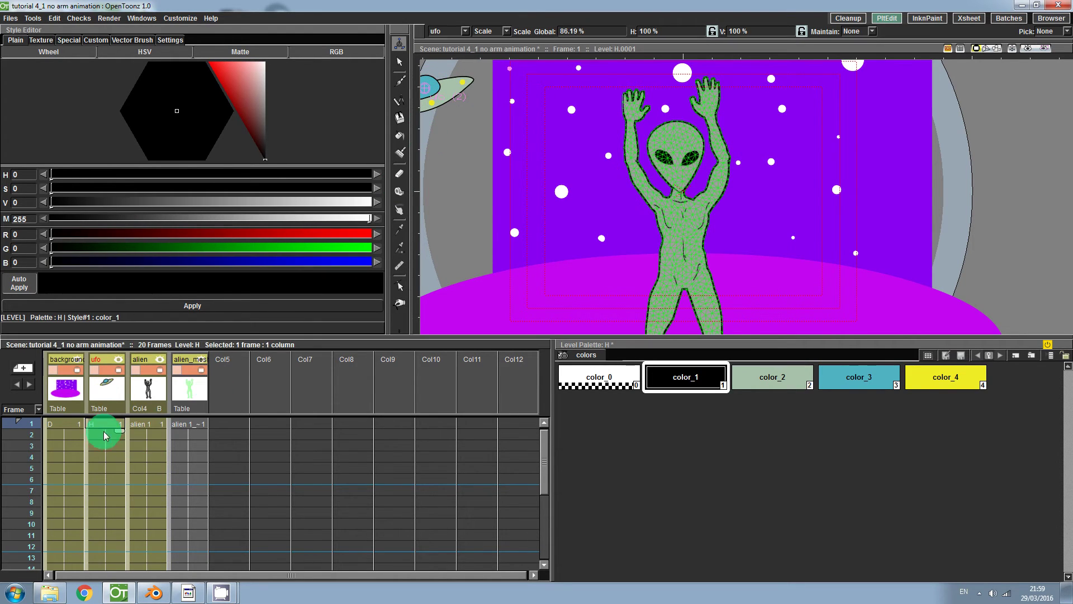
pyautogui.moveTo(541, 460); pyautogui.dragTo(538, 510)
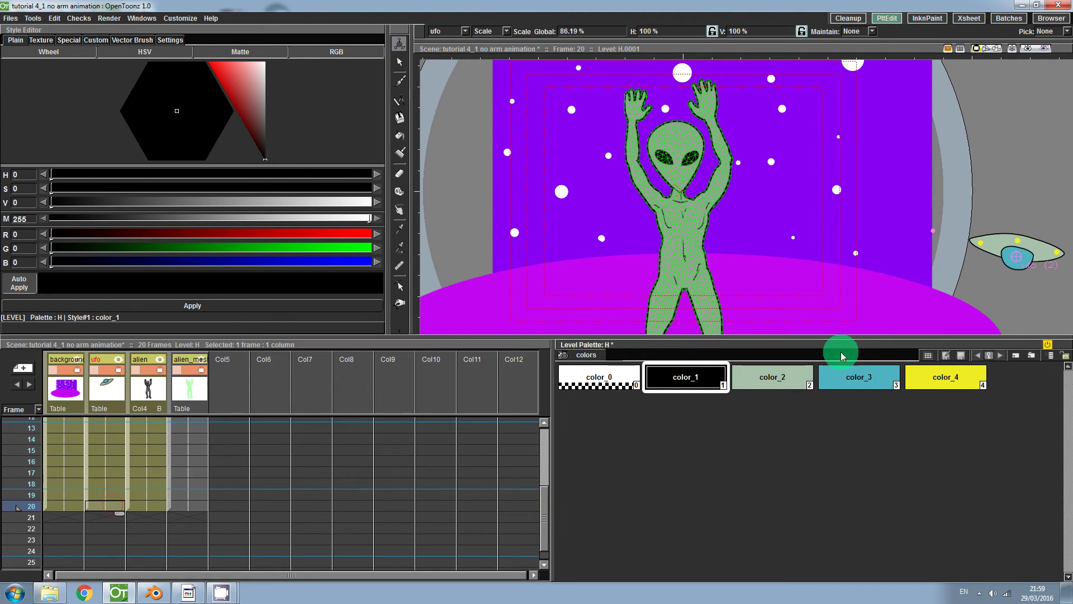
pyautogui.moveTo(997, 255); pyautogui.dragTo(966, 259)
# Check the UFO's size at frames 15, 13 and 7, scrubbing back toward frame 1
pyautogui.click(223, 511)
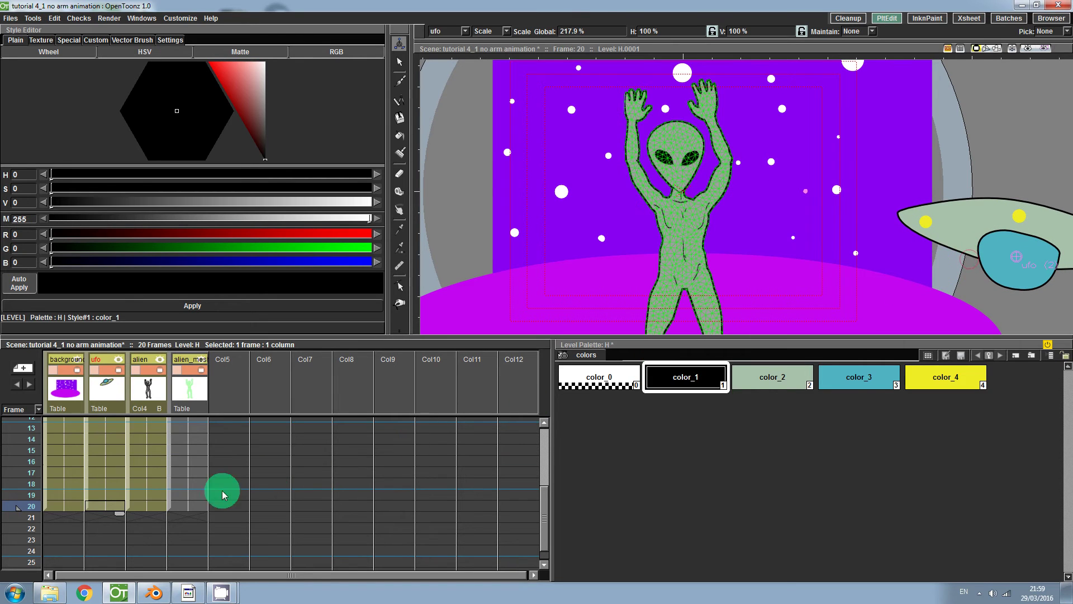
pyautogui.click(107, 452)
pyautogui.click(104, 427)
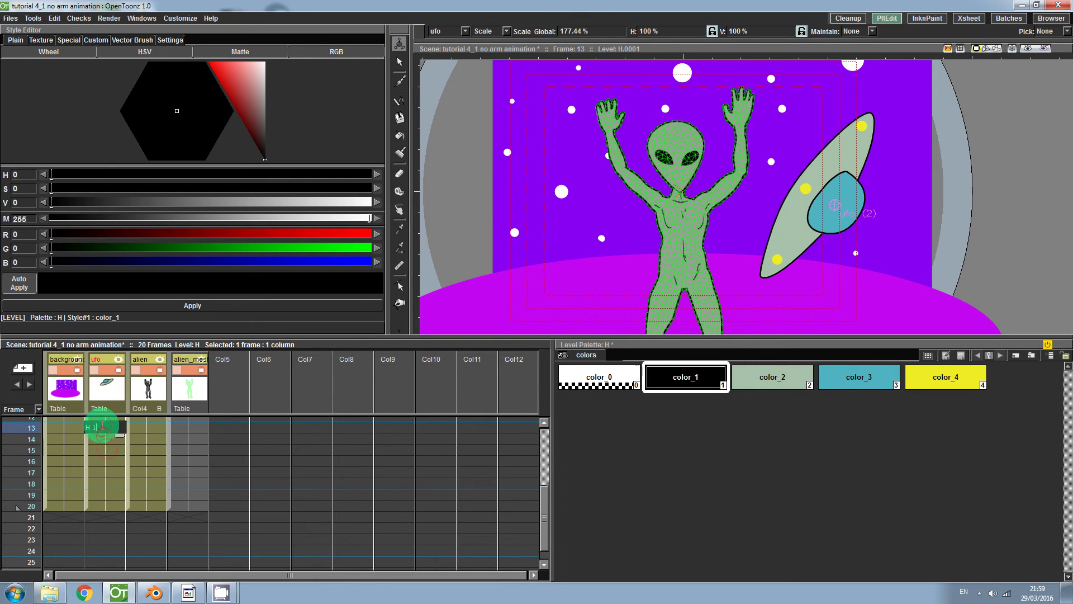
pyautogui.click(573, 472)
pyautogui.moveTo(544, 496); pyautogui.dragTo(543, 427)
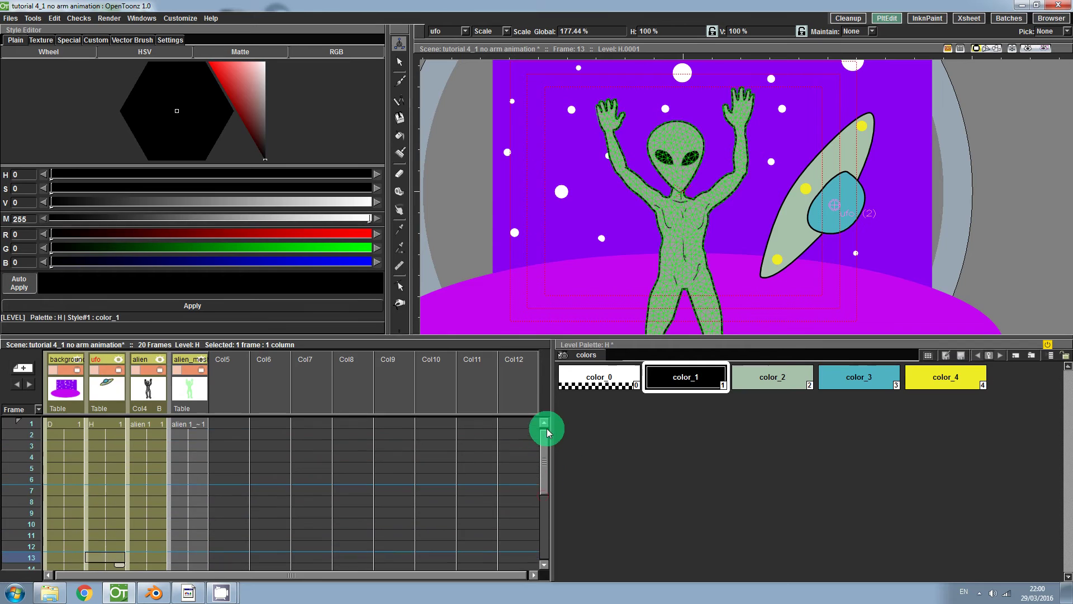
pyautogui.click(106, 495)
pyautogui.moveTo(110, 474); pyautogui.dragTo(107, 425)
# Try Shear mode on the UFO at frame 1, then undo to keep 0° shear
pyautogui.click(493, 31)
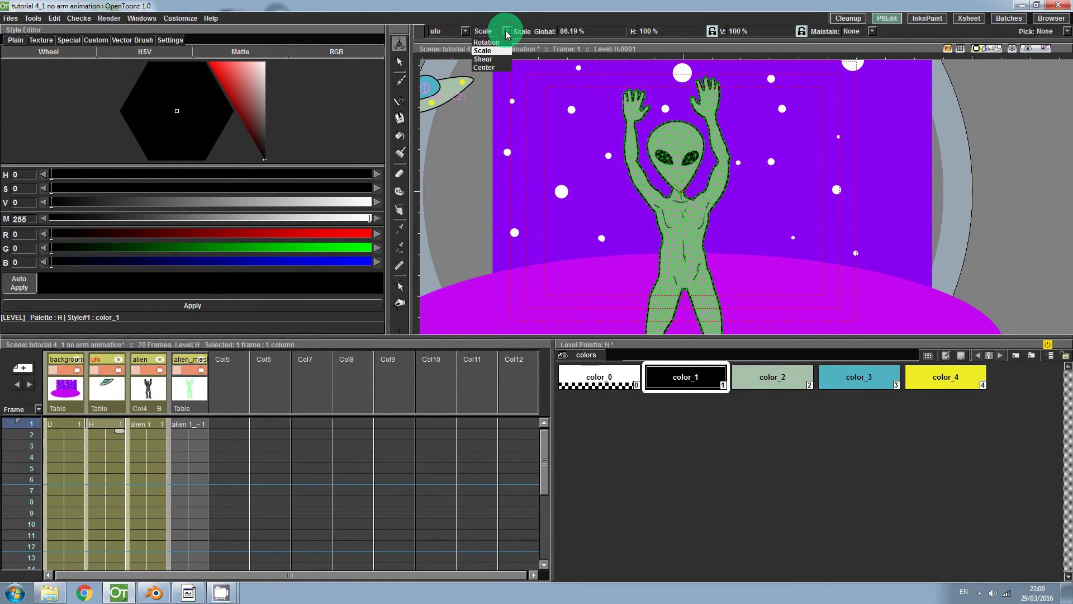
pyautogui.click(495, 59)
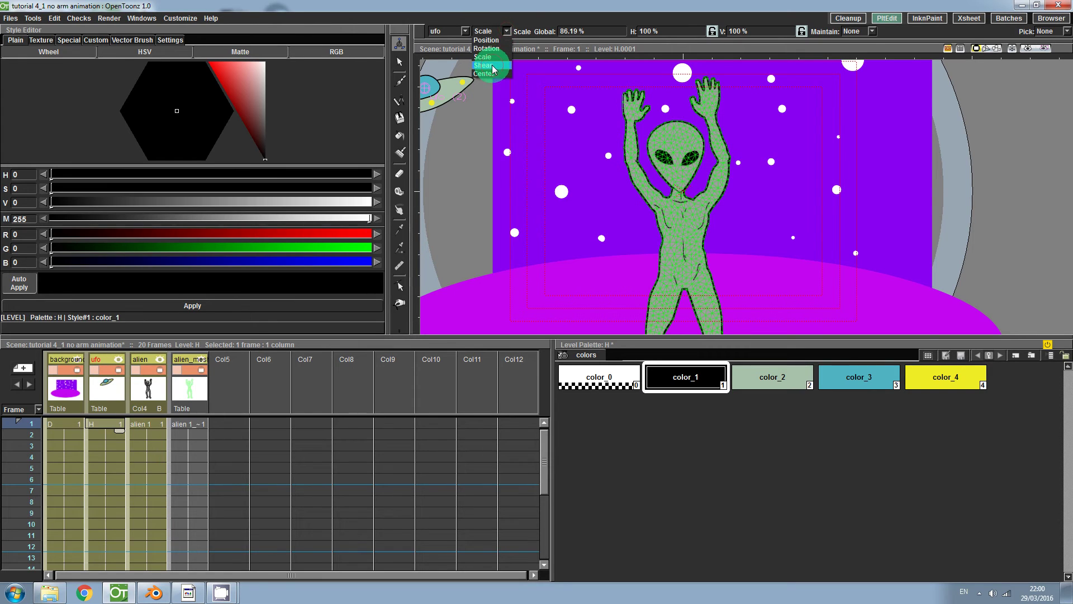
pyautogui.click(493, 67)
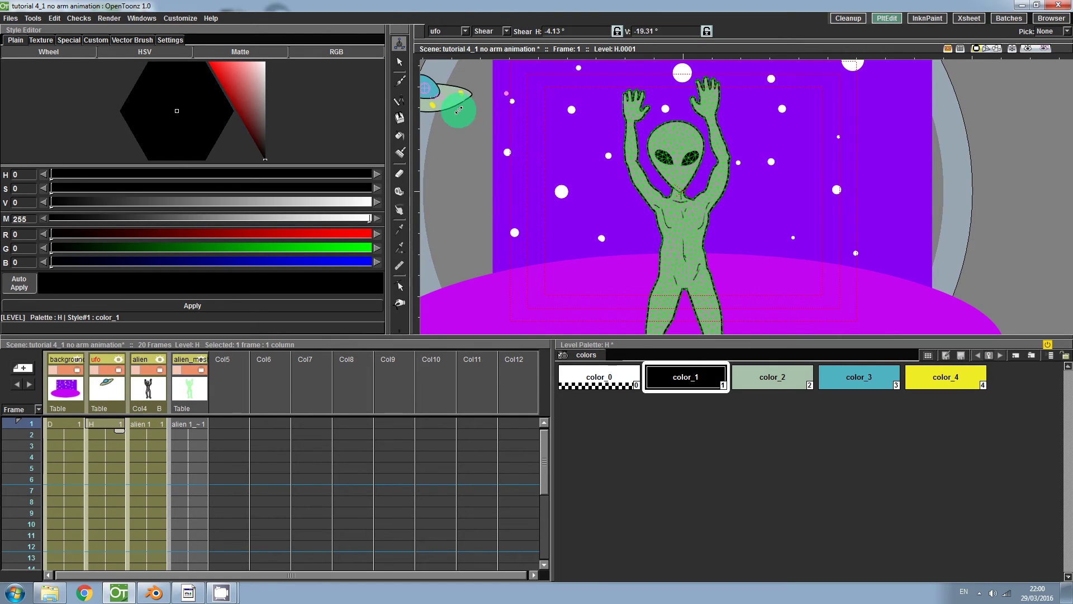
pyautogui.moveTo(452, 88); pyautogui.dragTo(577, 239)
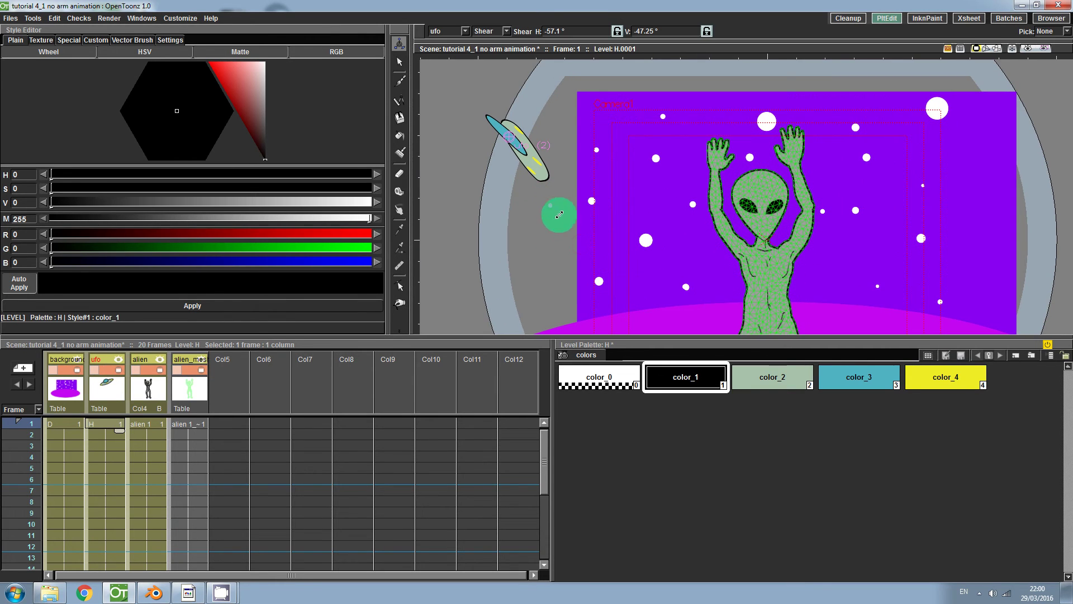
pyautogui.hotkey('ctrl', 'z')
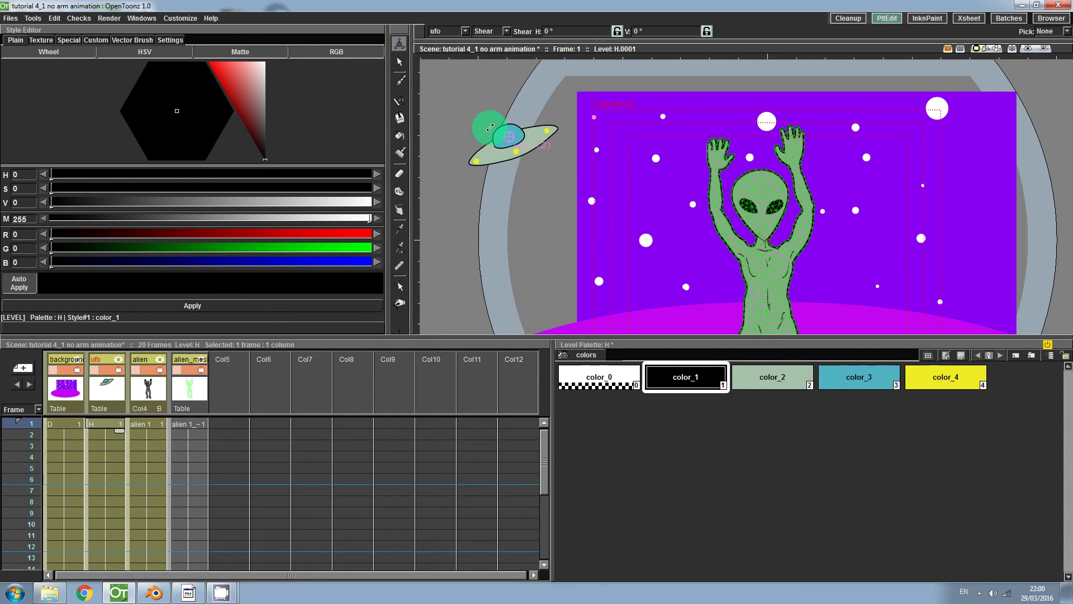
# Run Render > Preview to produce the 20 TIF frames and play them on loop
pyautogui.click(109, 18)
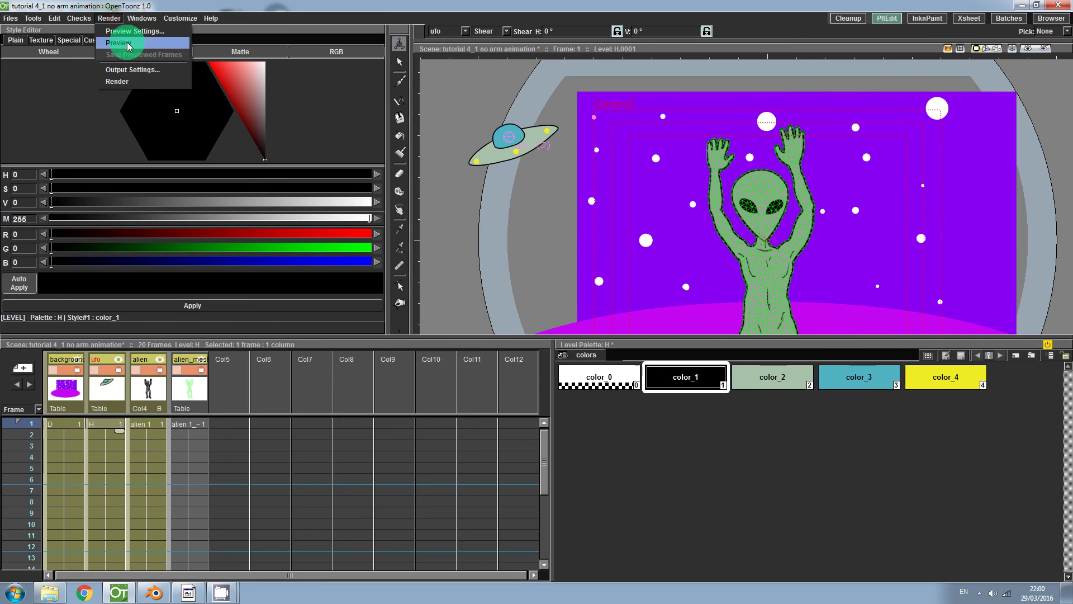
pyautogui.click(138, 85)
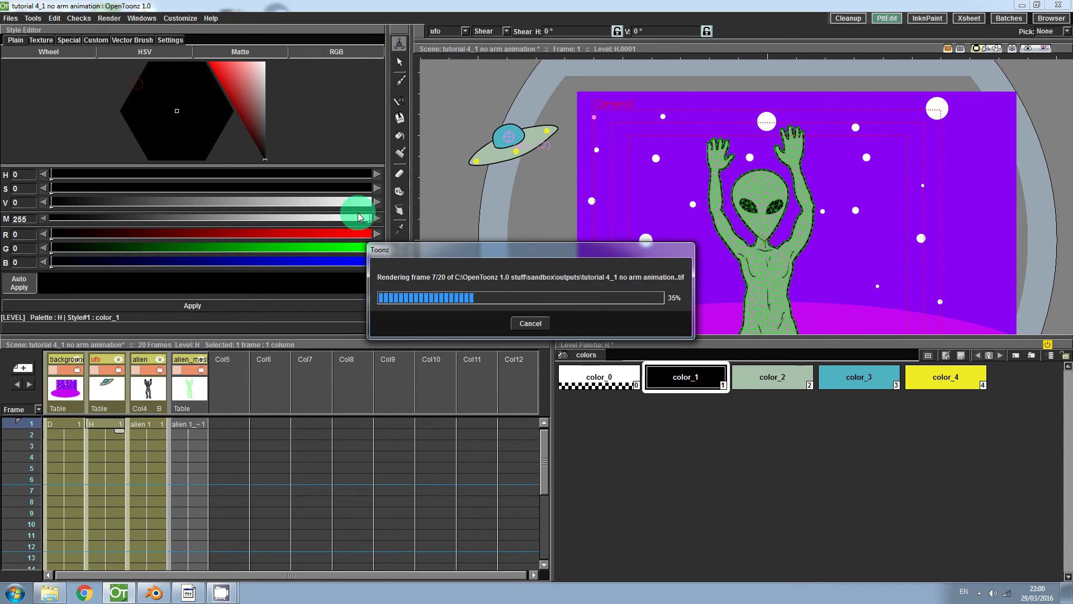
pyautogui.click(569, 391)
pyautogui.click(591, 389)
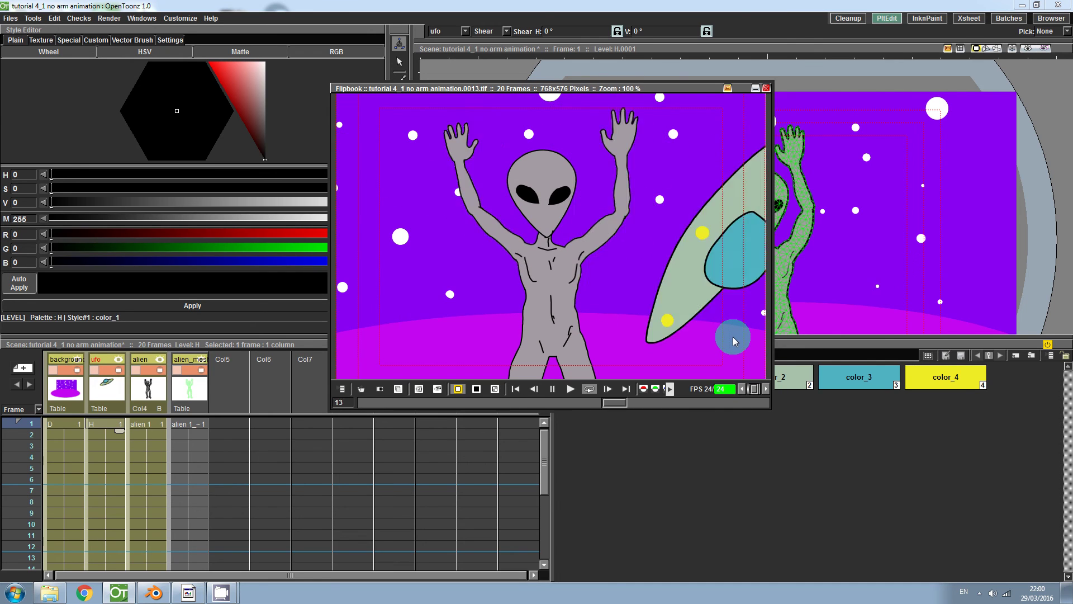
pyautogui.click(399, 51)
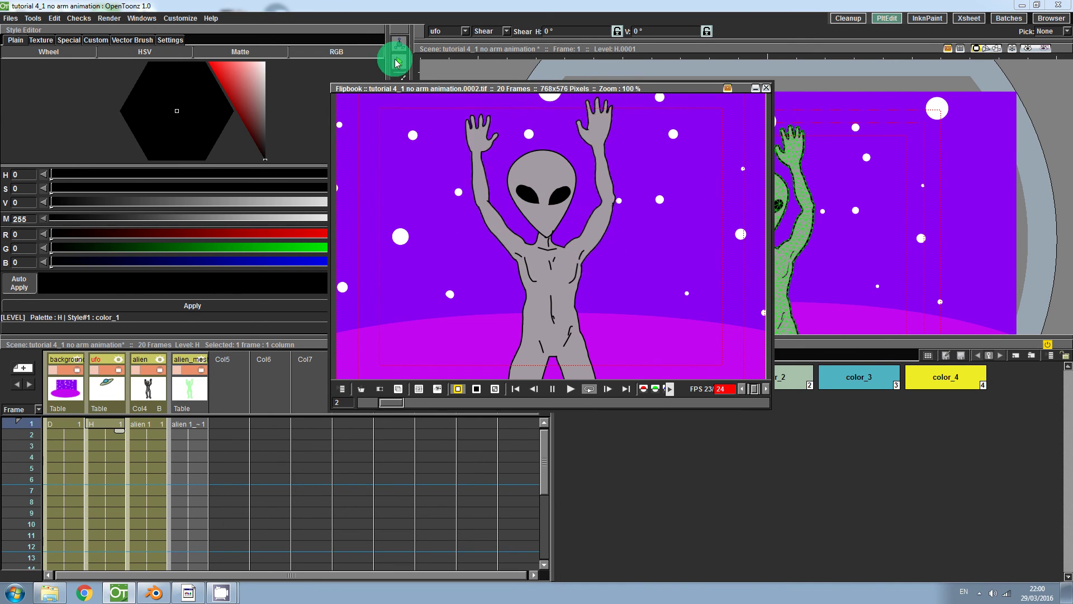
pyautogui.click(412, 60)
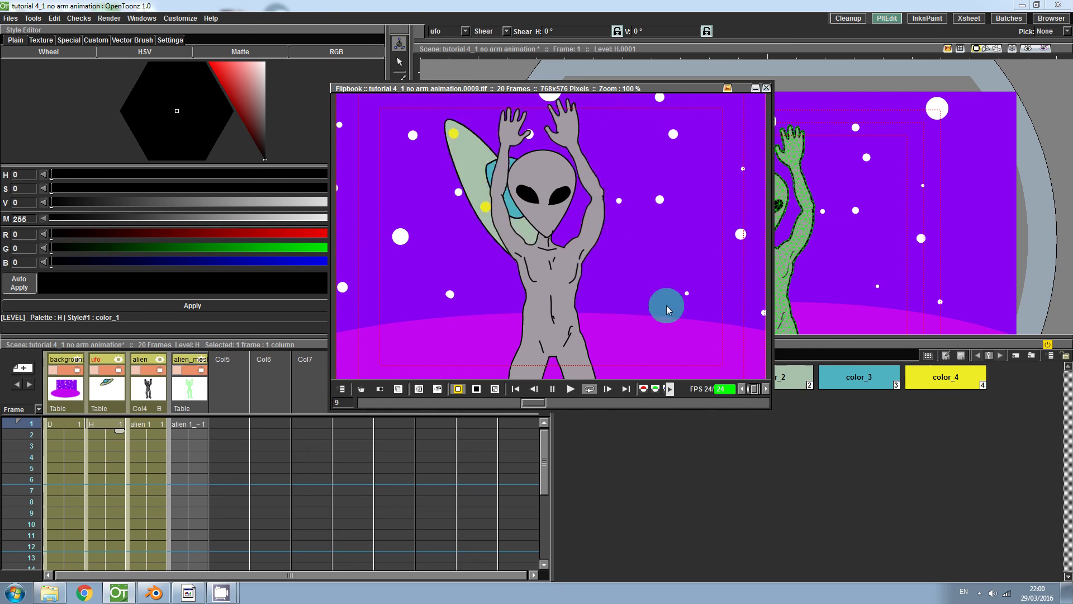